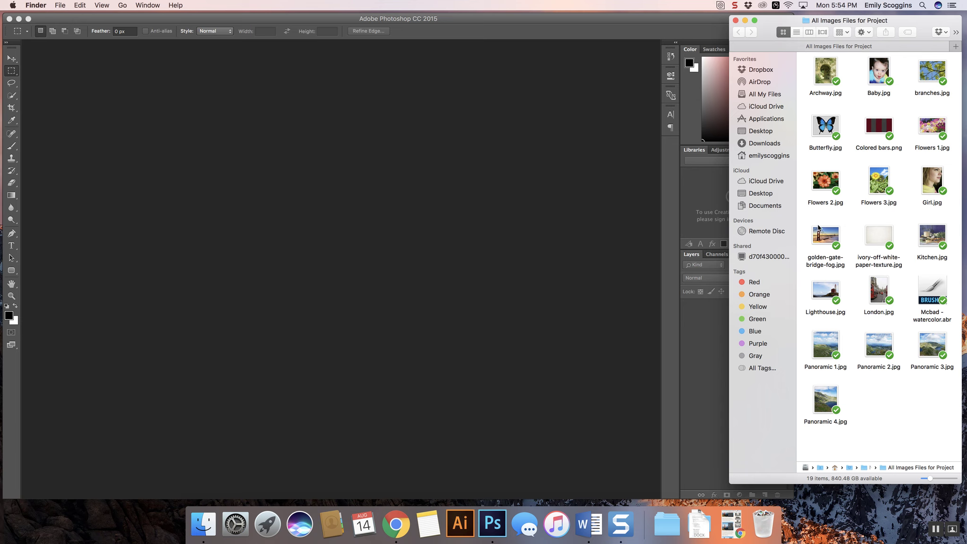
- Drag golden-gate-bridge-fog.jpg from Finder onto the Photoshop Dock icon to open it
drag(827, 237, 504, 538)
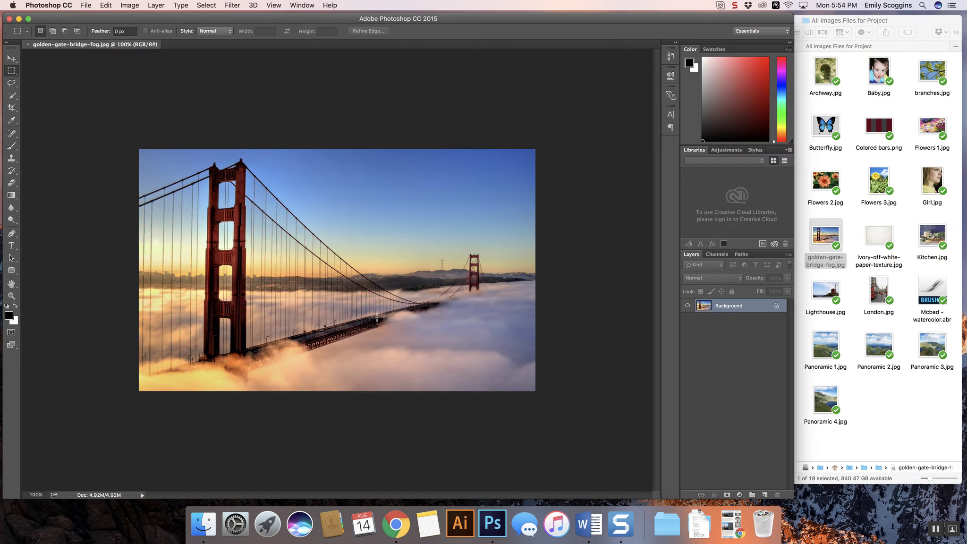
- Set the view magnification of the bridge photo to 130%
click(30, 494)
text(130)
key(Return)
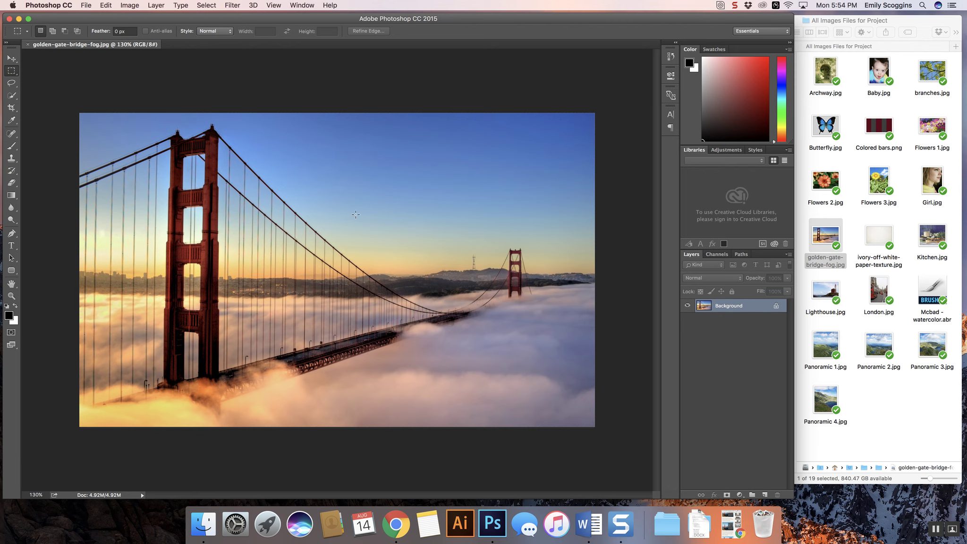
- Make a series of clicks across the canvas area of the document
click(565, 146)
click(267, 220)
click(477, 148)
click(211, 89)
click(334, 148)
click(220, 204)
click(359, 319)
click(318, 336)
- Unlock the Background layer and rename it 'Bridge'
click(775, 305)
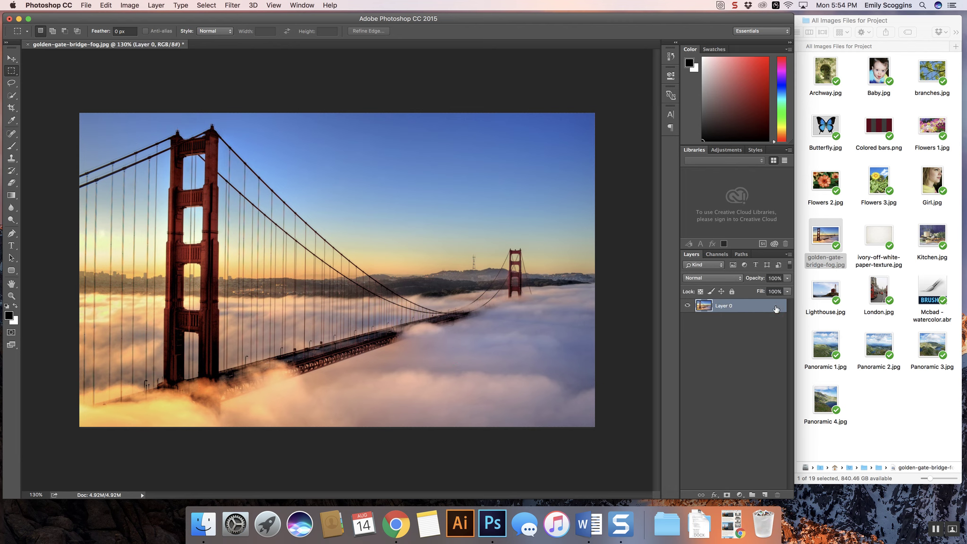
right_click(720, 306)
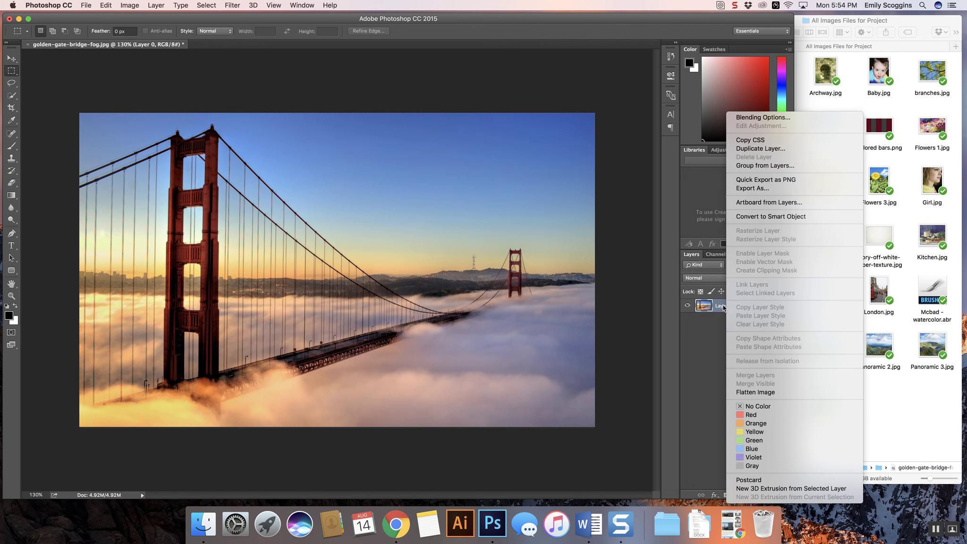
key(Escape)
double_click(722, 305)
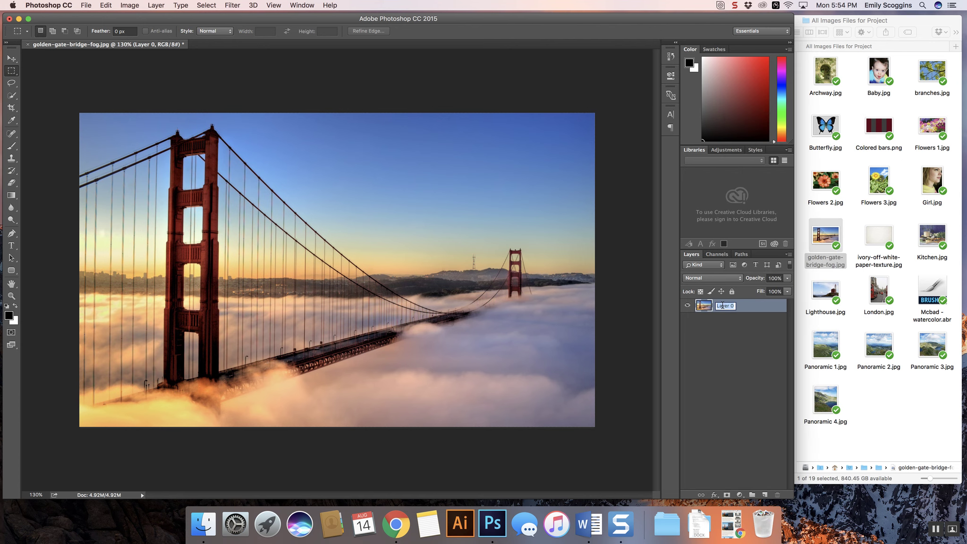
text(Bridge)
key(Return)
- Convert the Bridge layer to a smart object
right_click(737, 307)
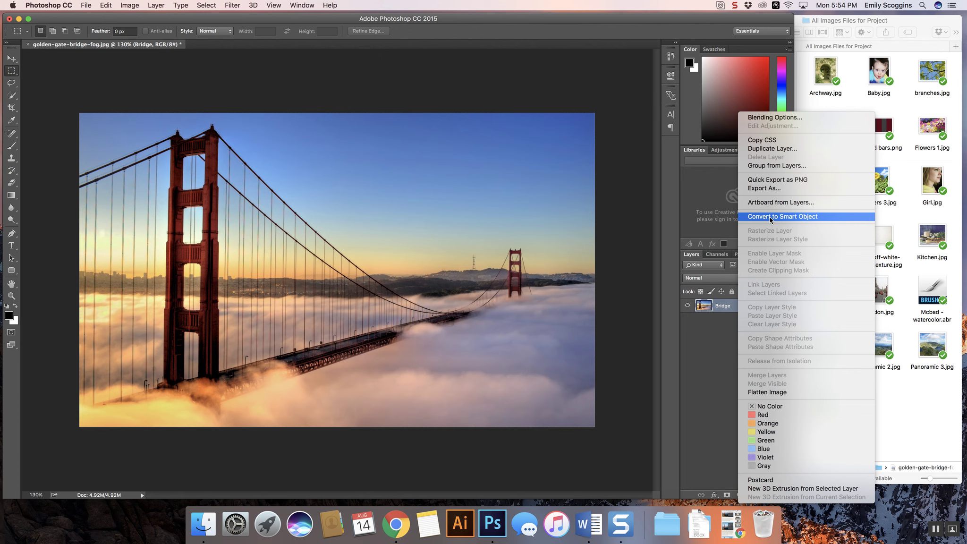
click(795, 217)
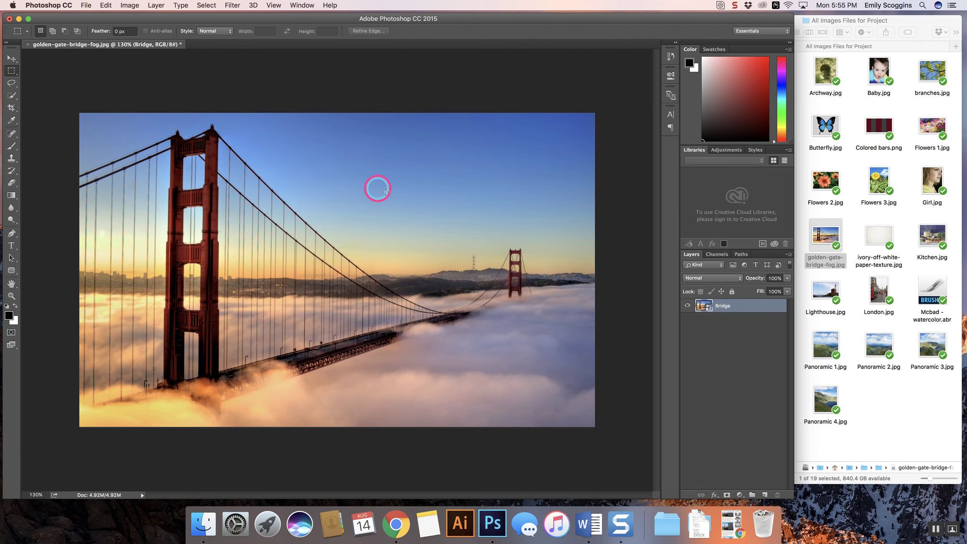
click(232, 6)
click(232, 5)
click(232, 5)
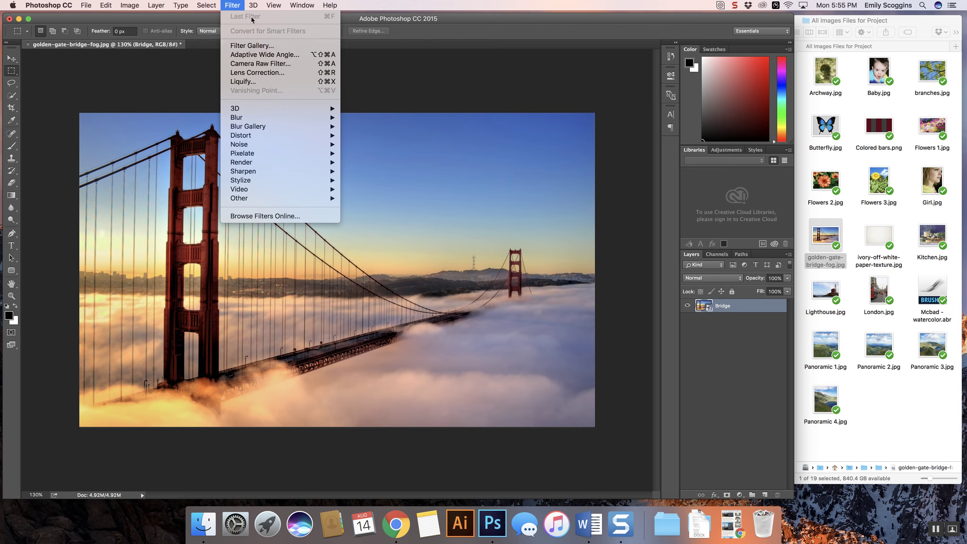
- Open the Filter Gallery and choose Artistic > Dry Brush
click(249, 45)
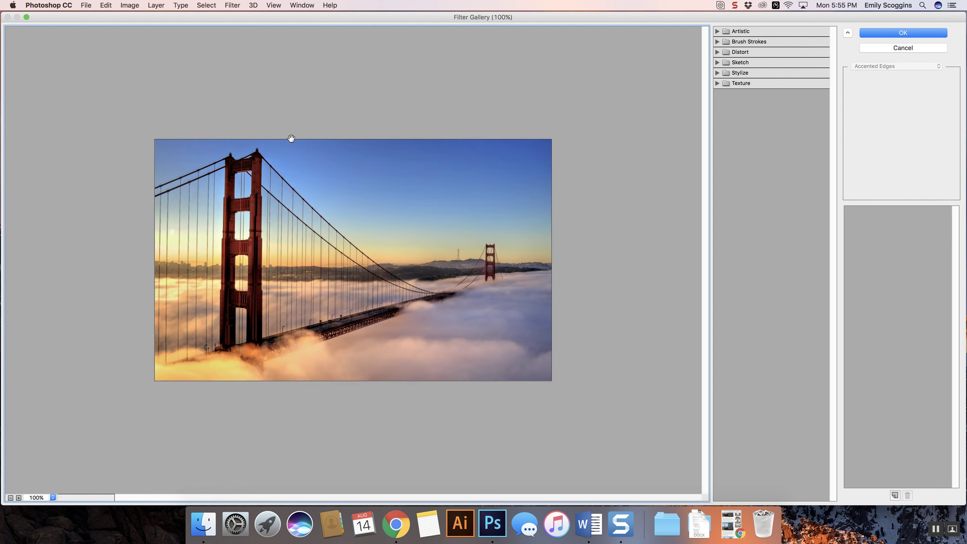
click(237, 295)
click(716, 31)
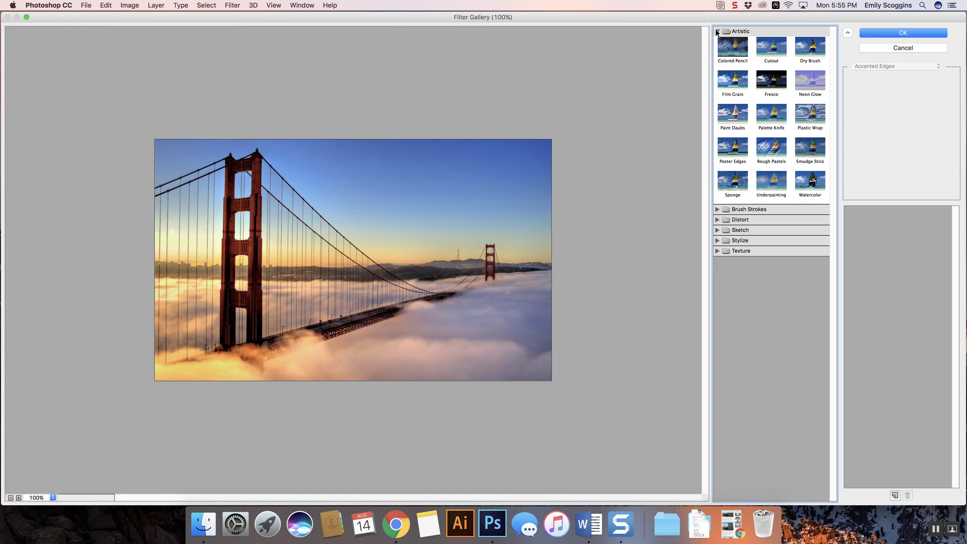
click(811, 52)
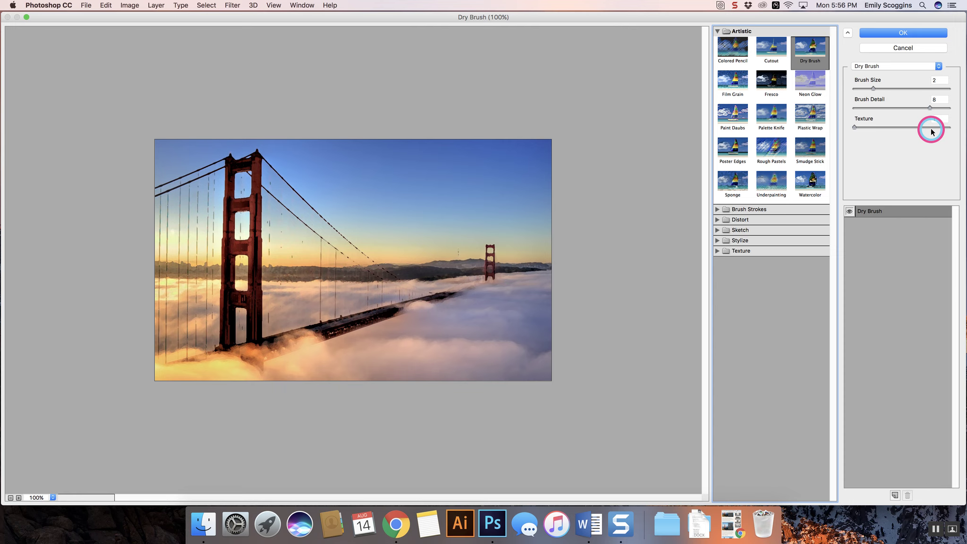
- Apply Dry Brush with Brush Size 10, Brush Detail 10 and Texture 1
click(939, 81)
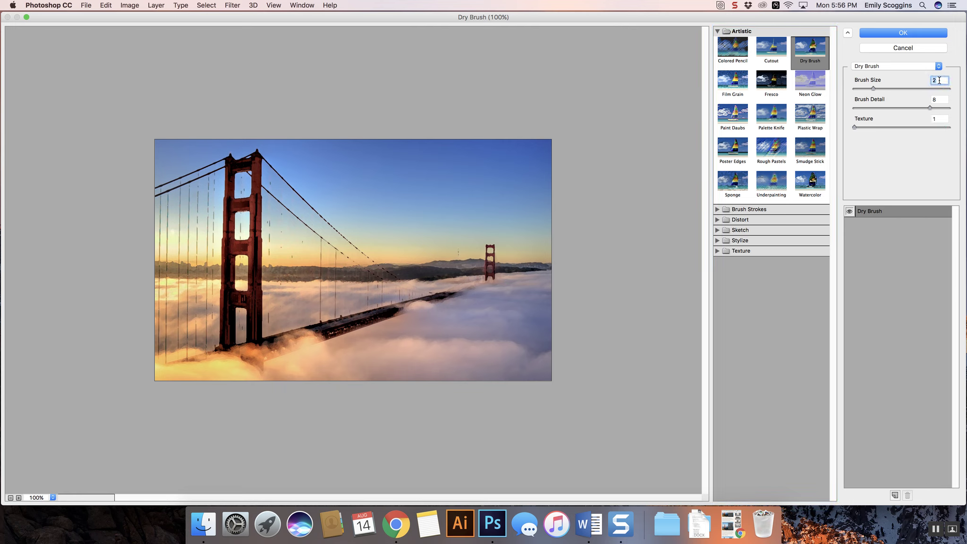
text(10)
key(Tab)
text(10)
click(937, 120)
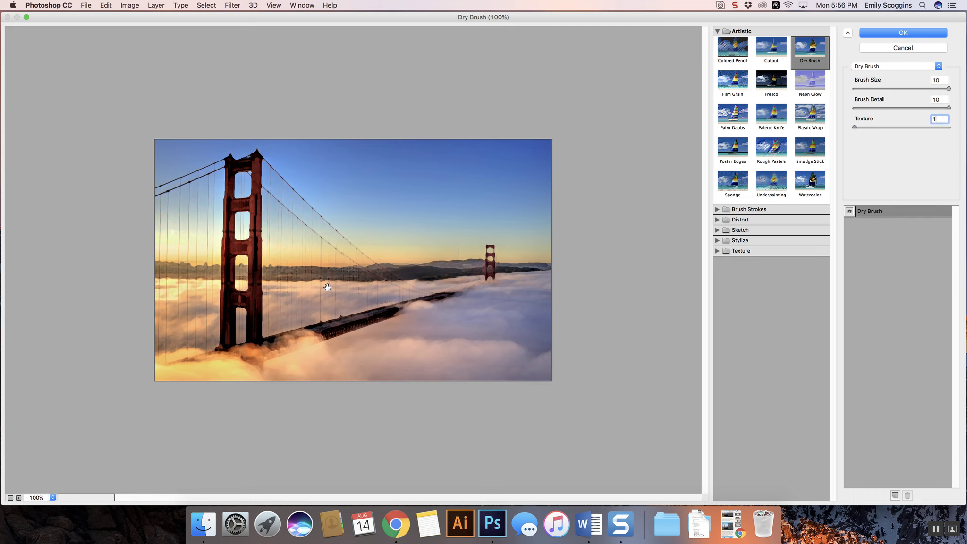
click(336, 269)
click(239, 270)
click(375, 313)
click(896, 34)
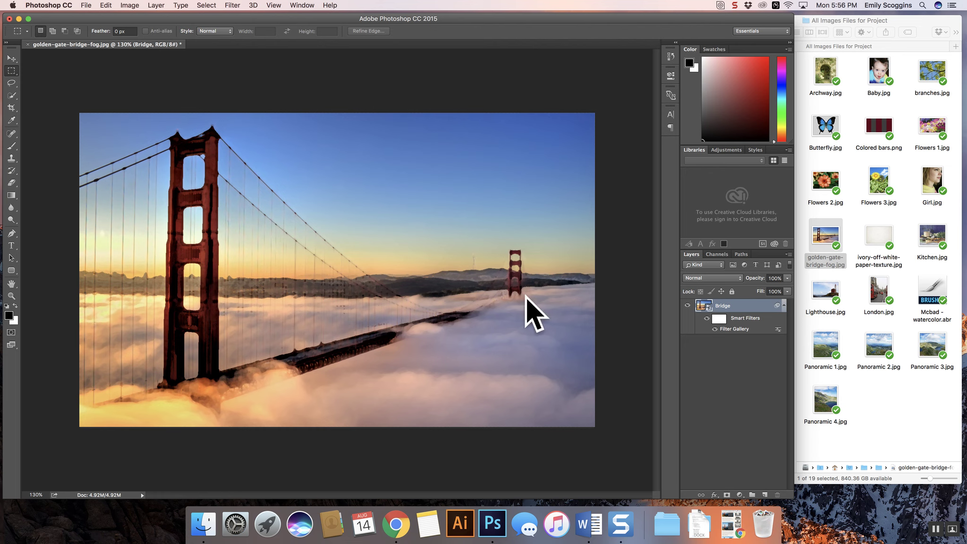
double_click(740, 327)
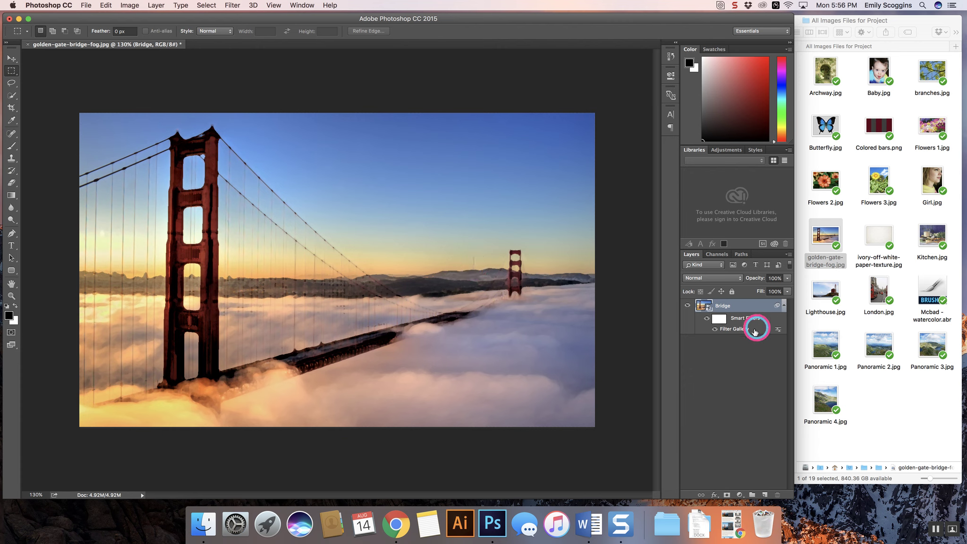
click(716, 330)
click(715, 331)
click(715, 331)
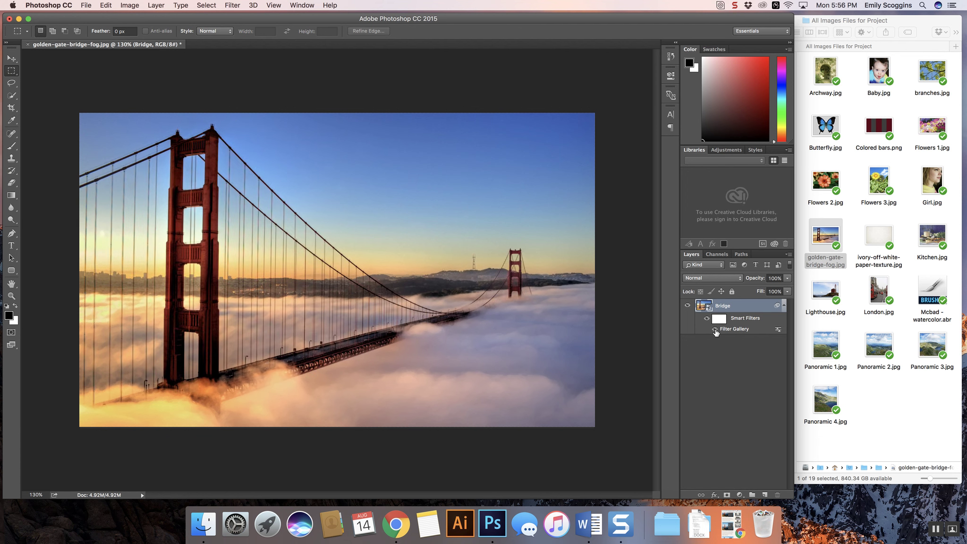
click(715, 331)
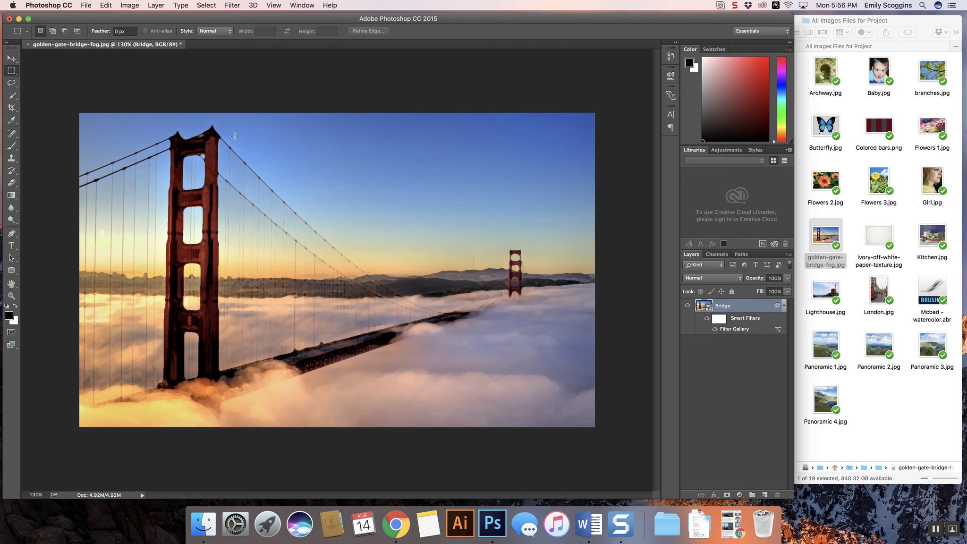
click(234, 5)
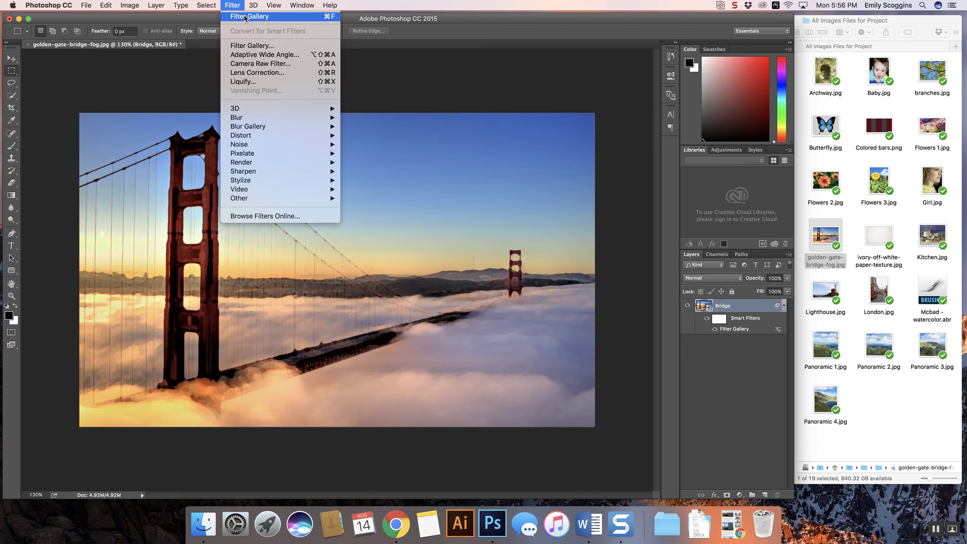
- Apply an Artistic > Cutout filter with 5 levels and edge fidelity 1
click(247, 45)
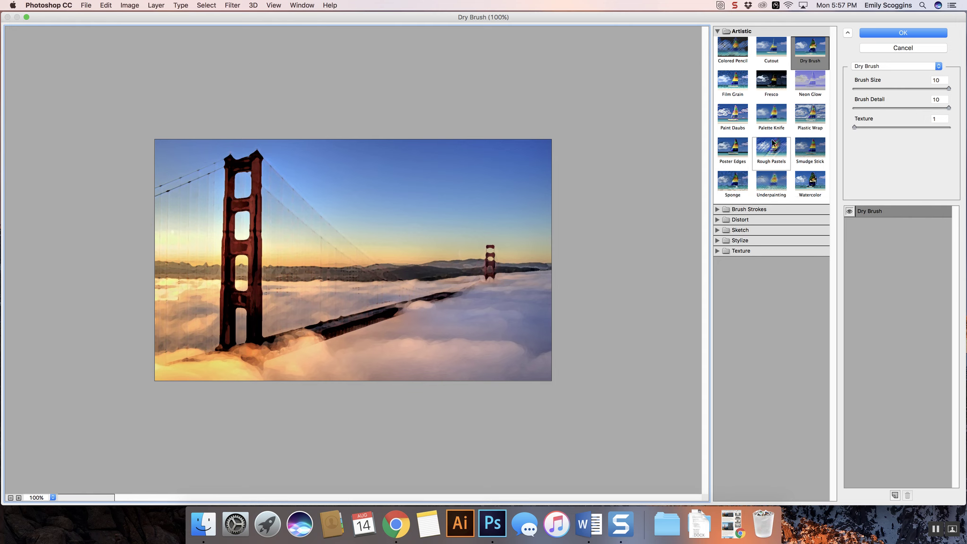
click(769, 52)
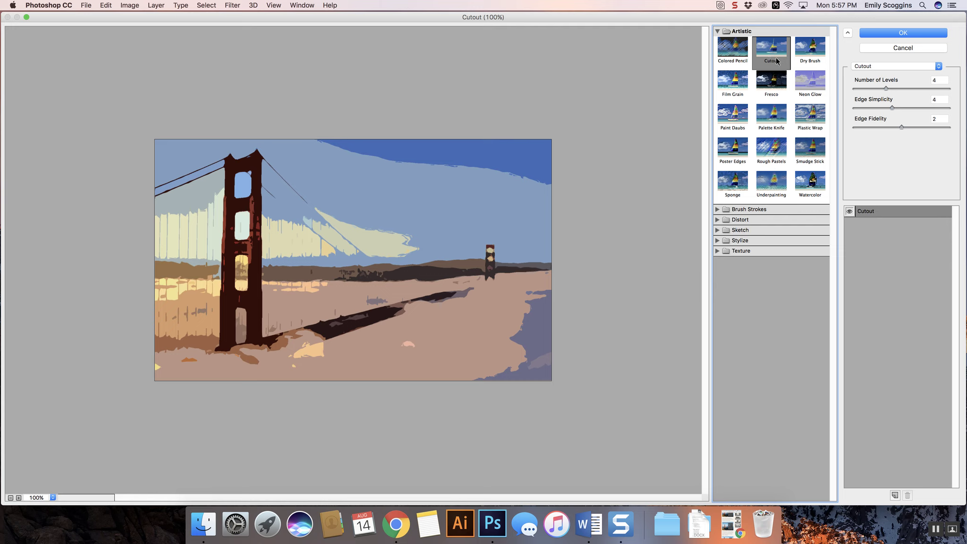
click(939, 81)
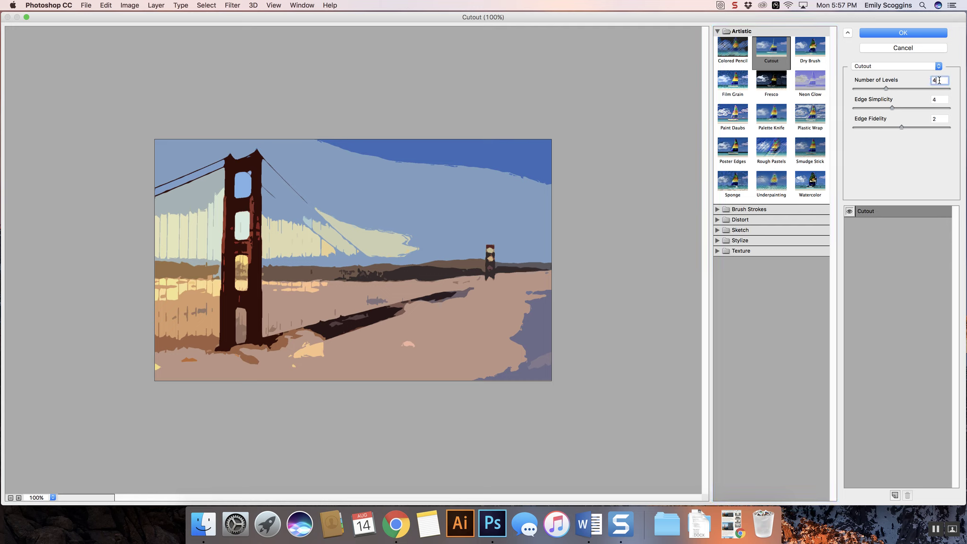
text(5)
click(942, 98)
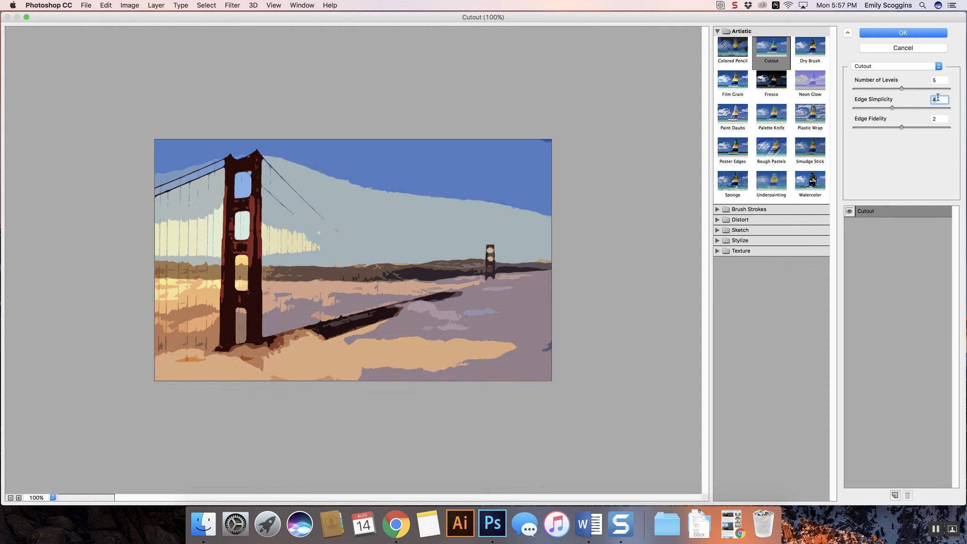
click(938, 118)
text(1)
click(902, 33)
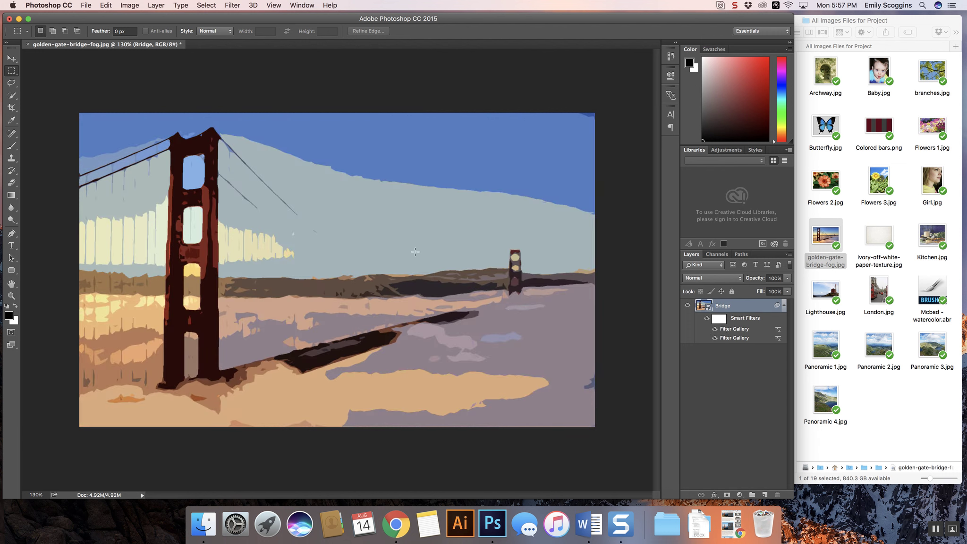
- Set the Cutout filter's blending mode to Pin Light
double_click(777, 339)
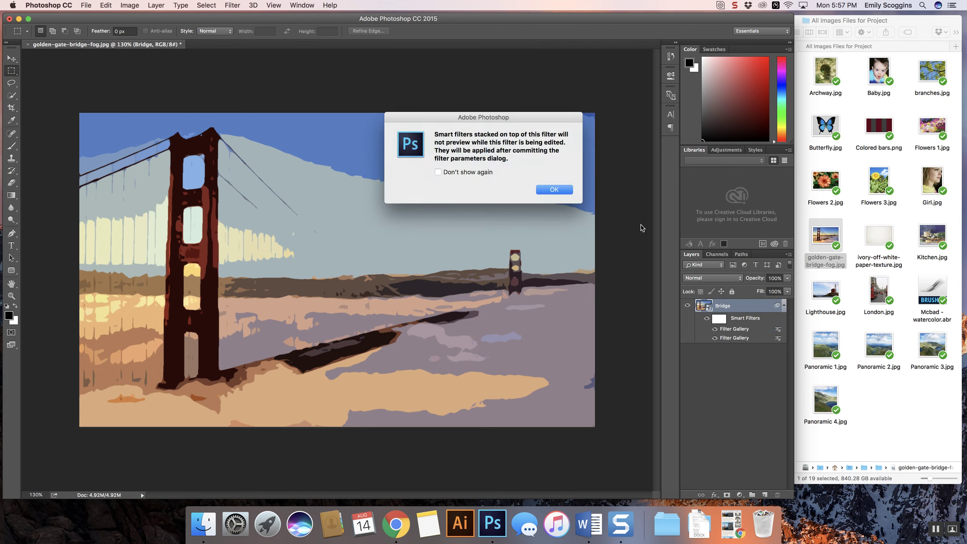
click(552, 190)
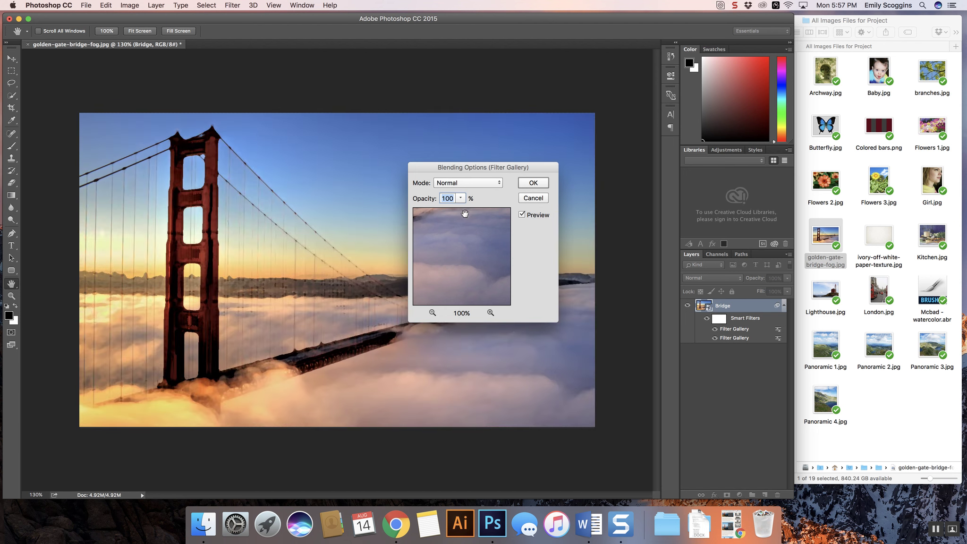
click(461, 187)
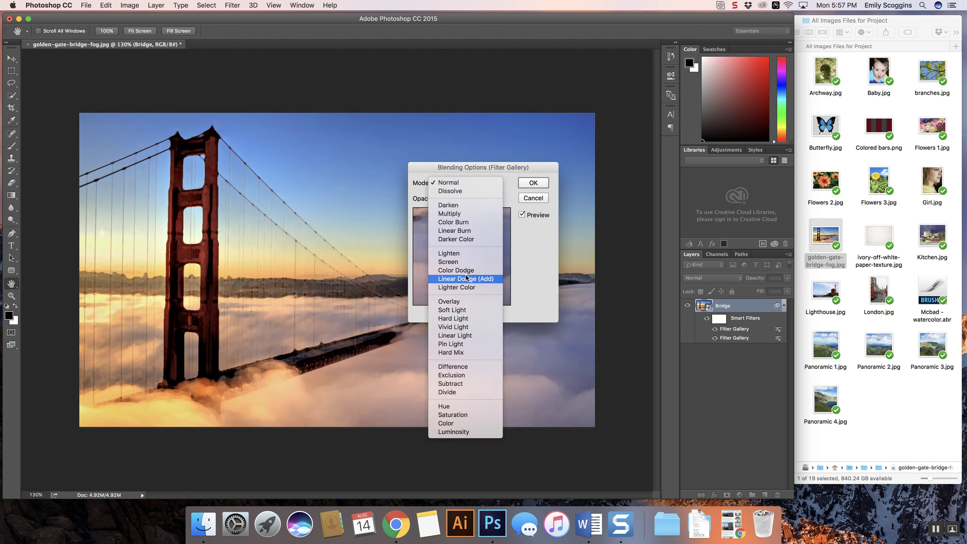
click(462, 344)
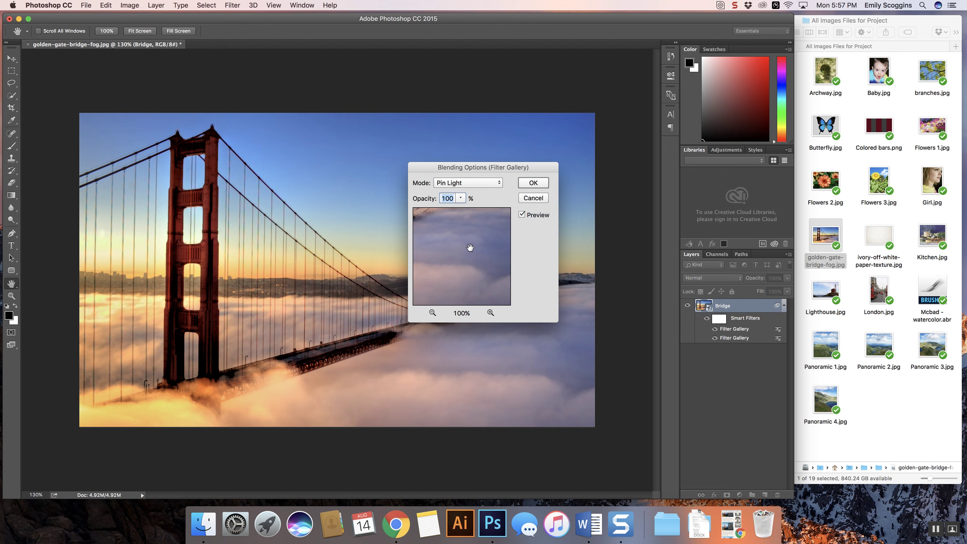
click(542, 181)
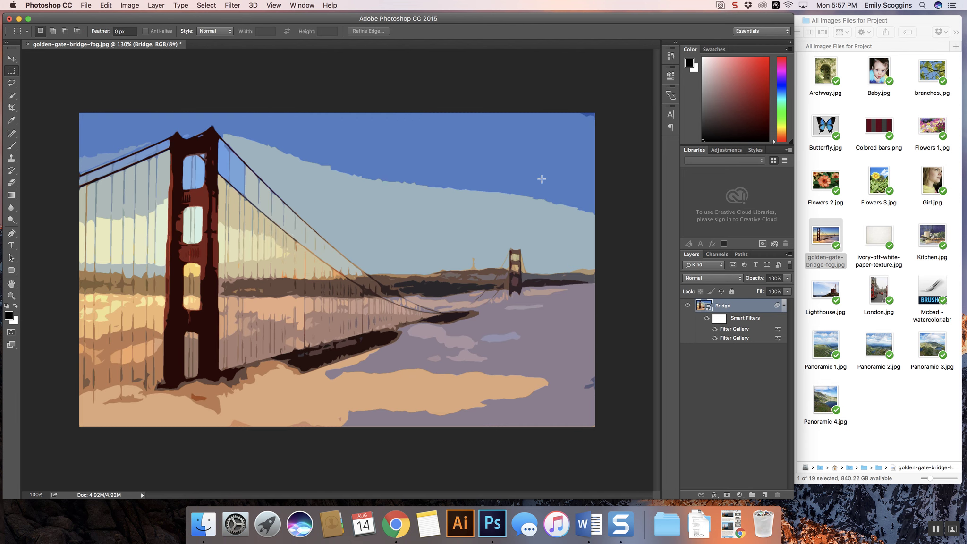
- Blend the first Filter Gallery smart filter in Pin Light mode
double_click(777, 329)
click(479, 189)
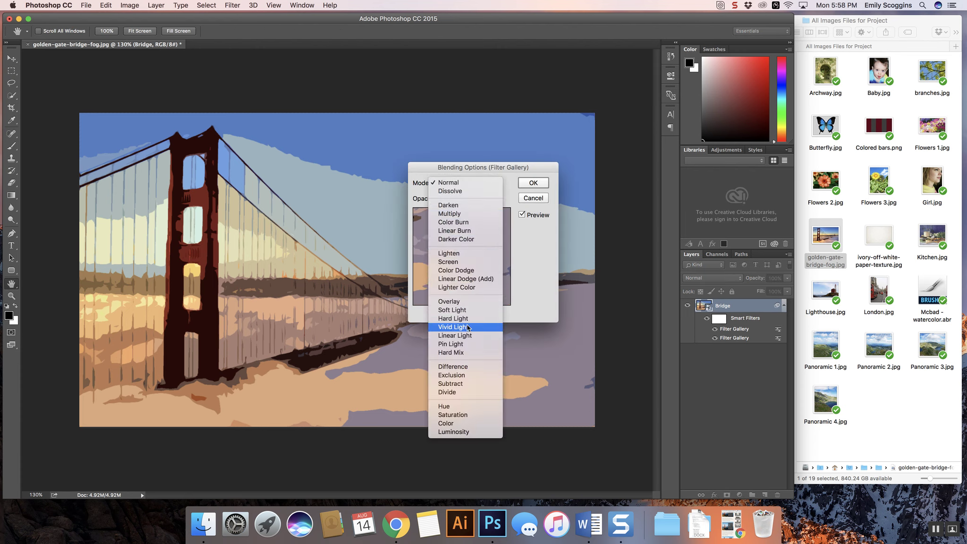
click(465, 344)
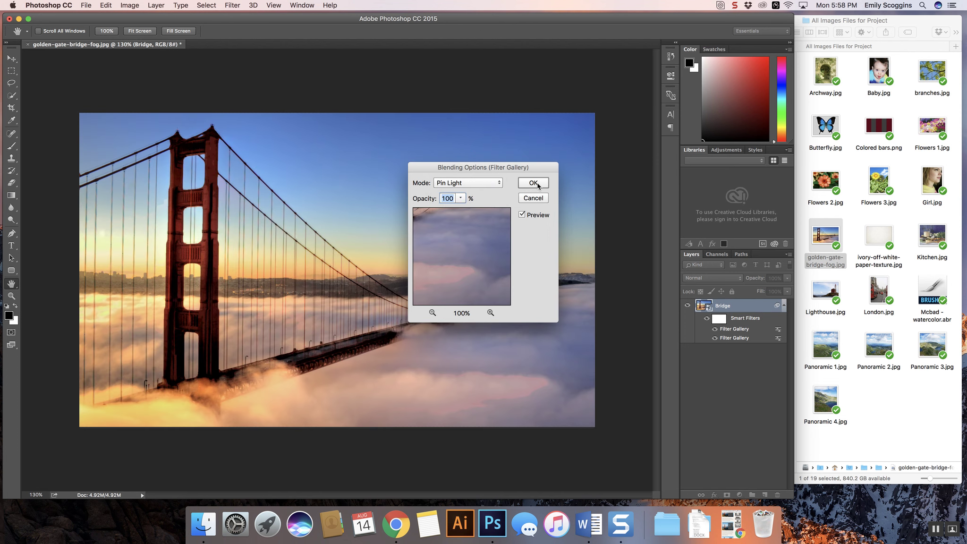
click(533, 183)
- Return the second Filter Gallery smart filter's blend mode to Normal
double_click(777, 339)
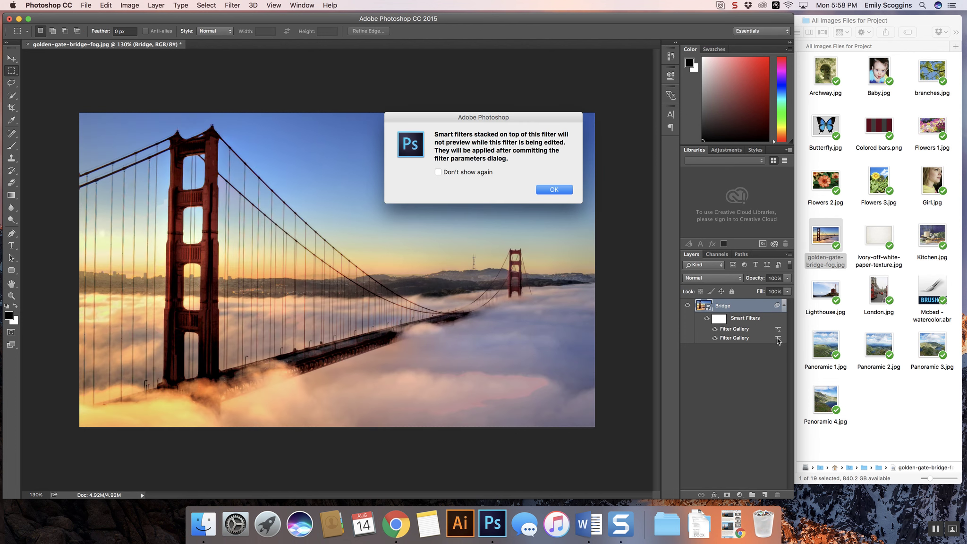
click(554, 189)
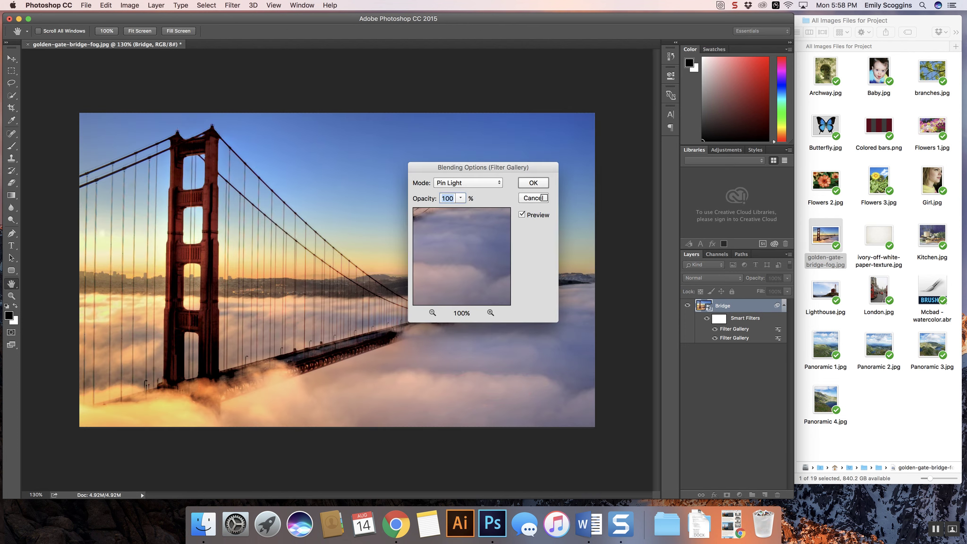
click(481, 185)
click(440, 20)
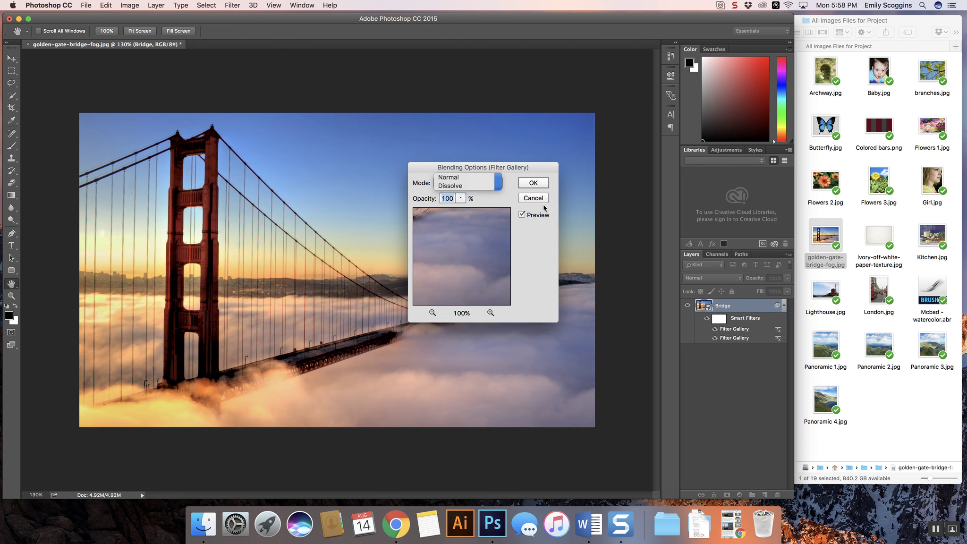
click(533, 183)
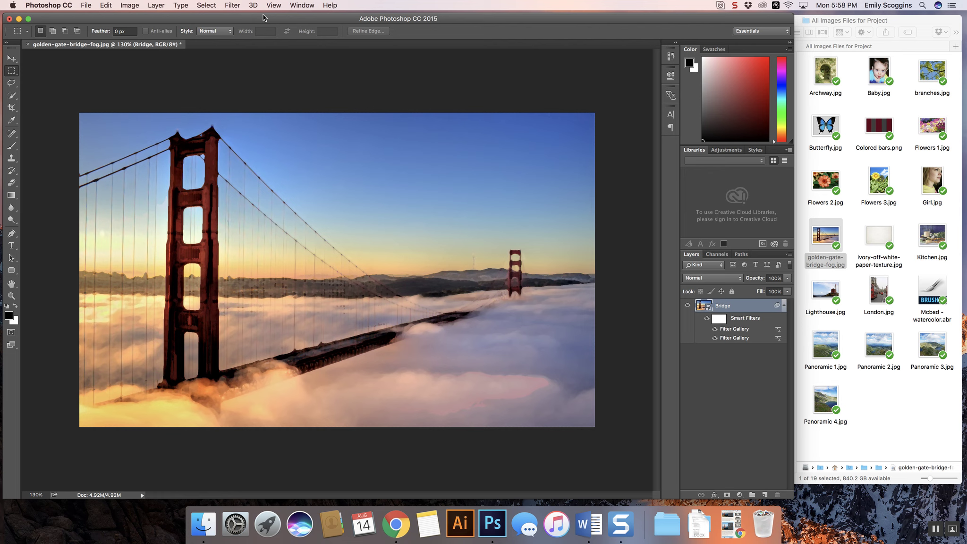
- Open the Blur > Smart Blur filter for the Bridge layer
click(291, 165)
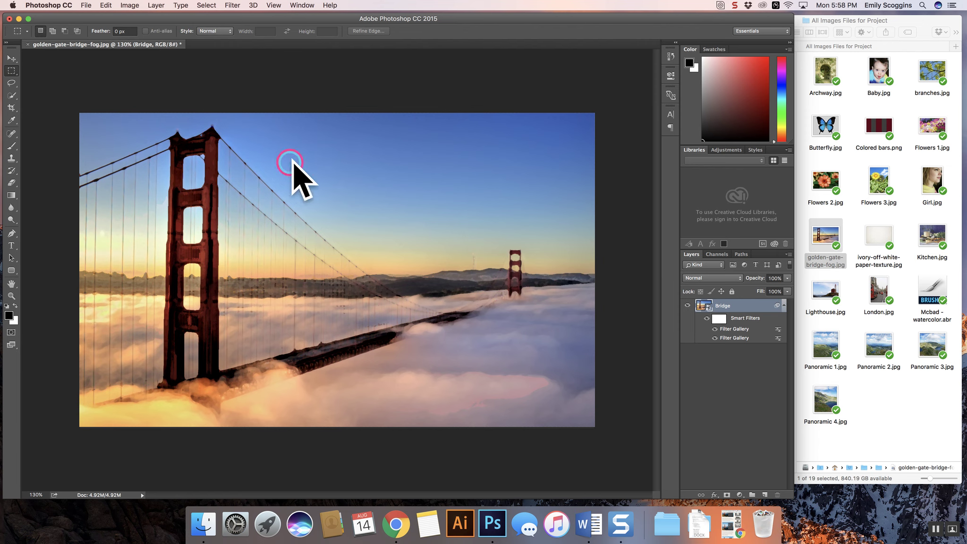
click(237, 6)
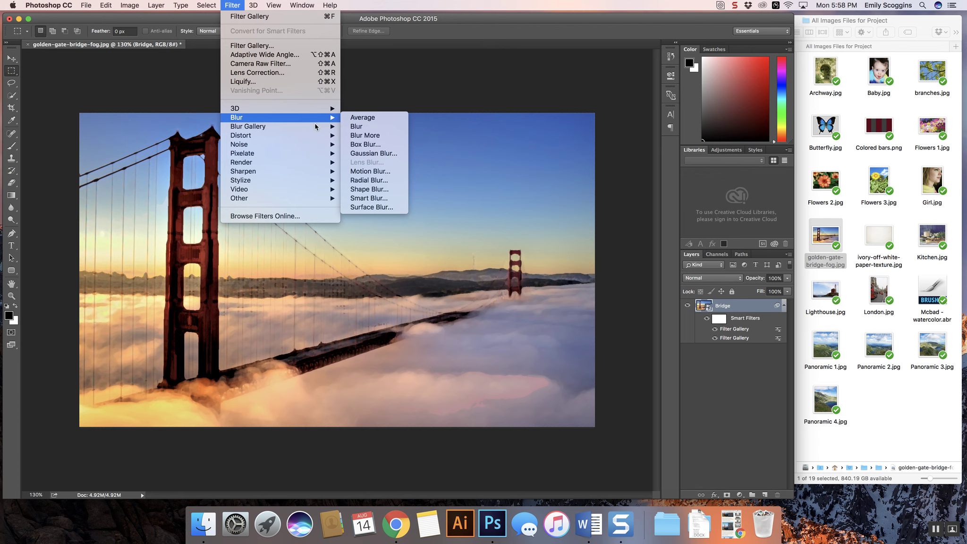
mouse_move(329, 126)
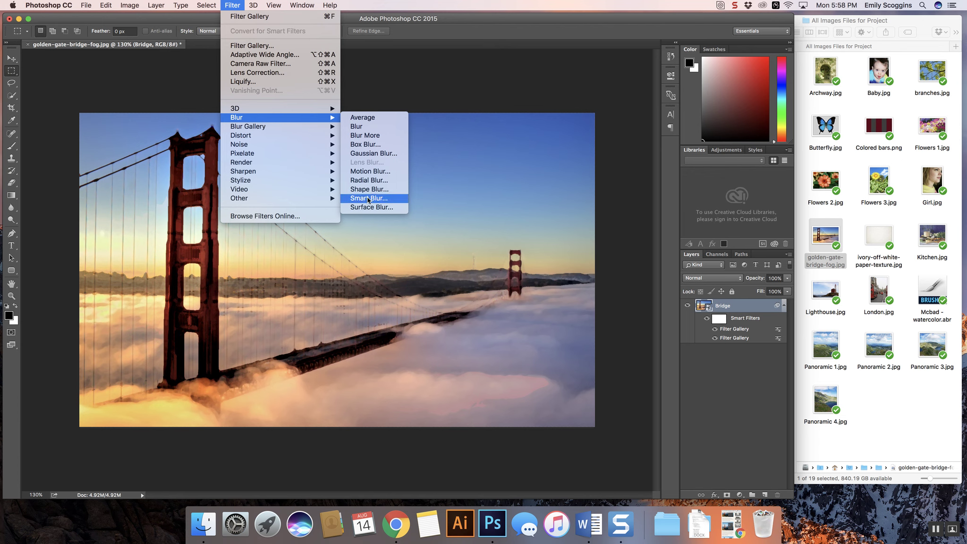
click(368, 199)
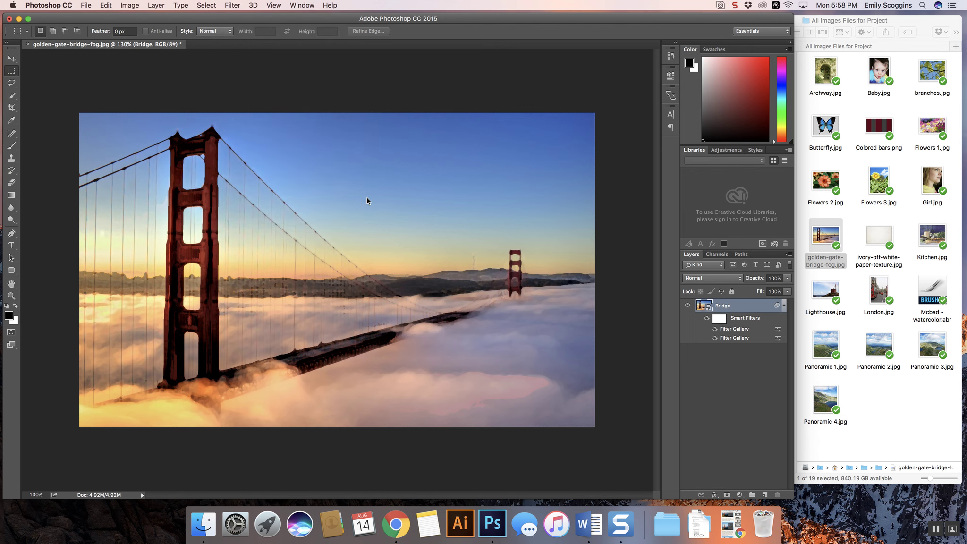
- Apply Smart Blur with radius 5.0, threshold 33.4 and High quality
mouse_move(406, 302)
mouse_down()
mouse_move(418, 278)
mouse_move(457, 251)
mouse_move(473, 253)
mouse_up()
text(5.)
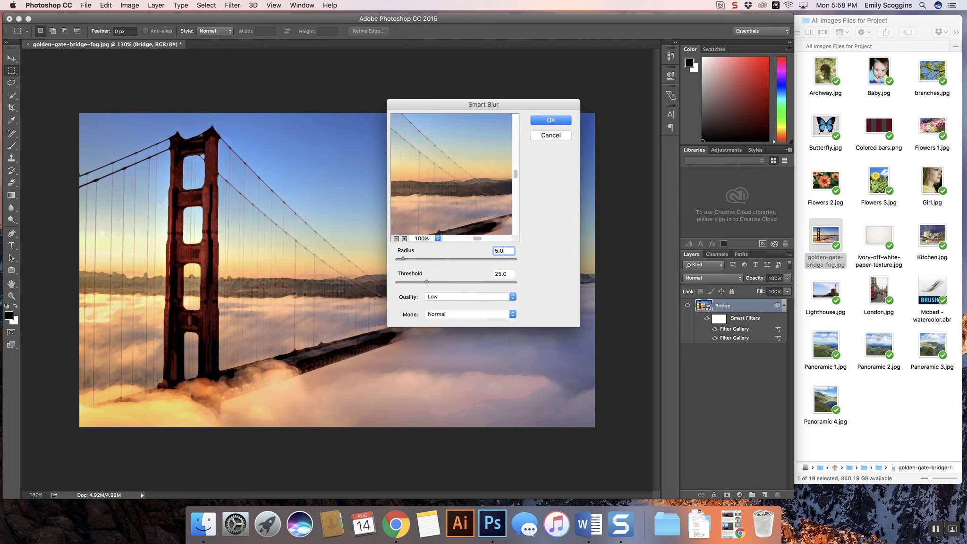
click(508, 275)
drag(425, 280, 437, 281)
click(445, 297)
click(440, 309)
click(543, 120)
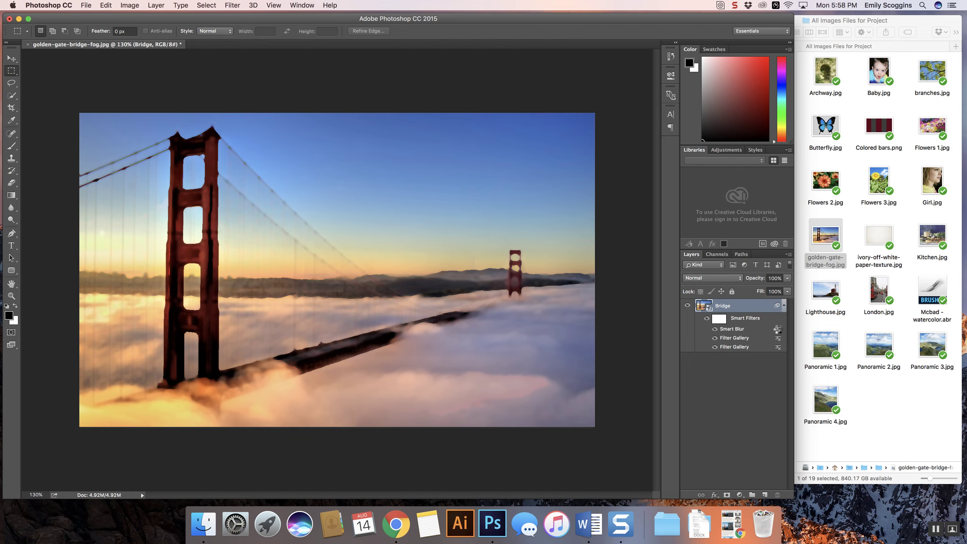
- Blend the Smart Blur filter in Screen mode at 51% opacity
double_click(777, 332)
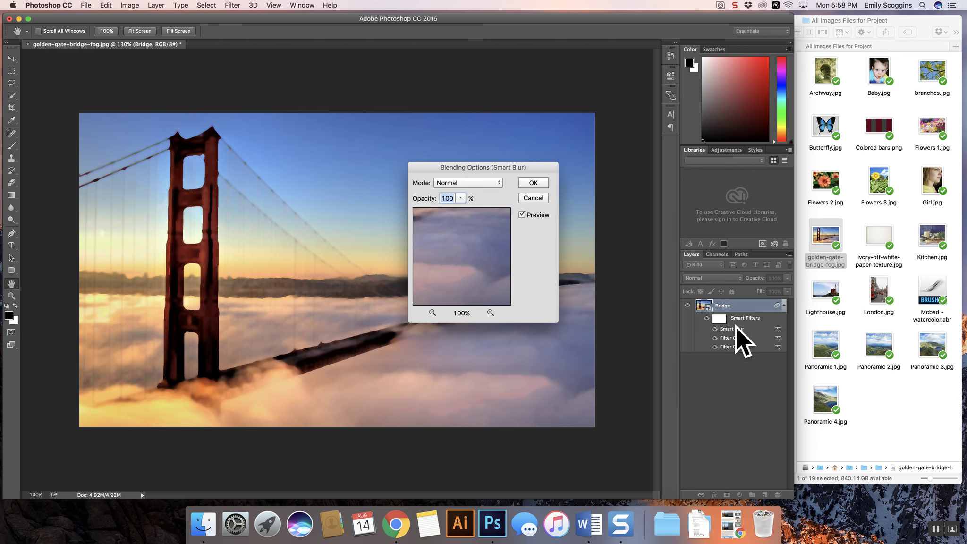
click(482, 186)
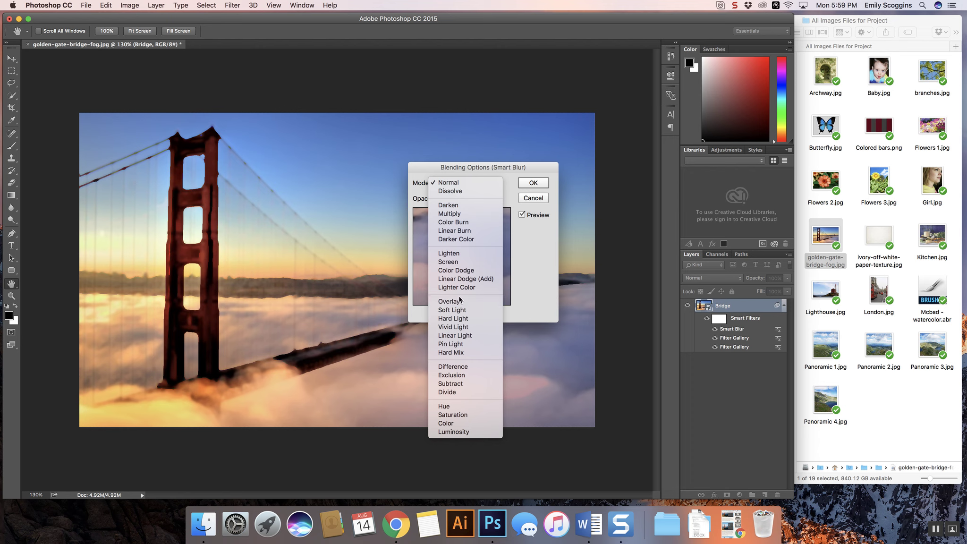
click(455, 262)
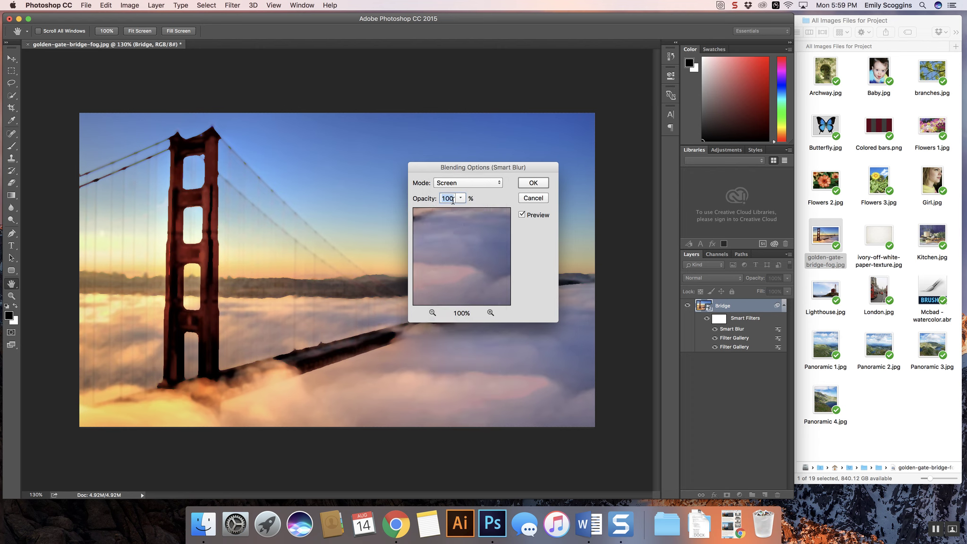
drag(458, 200, 444, 206)
click(451, 199)
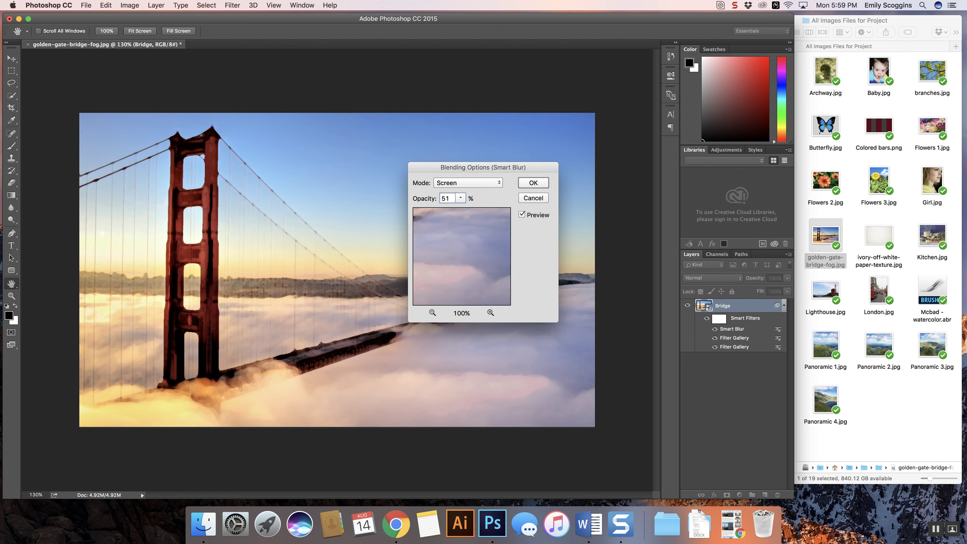
click(532, 184)
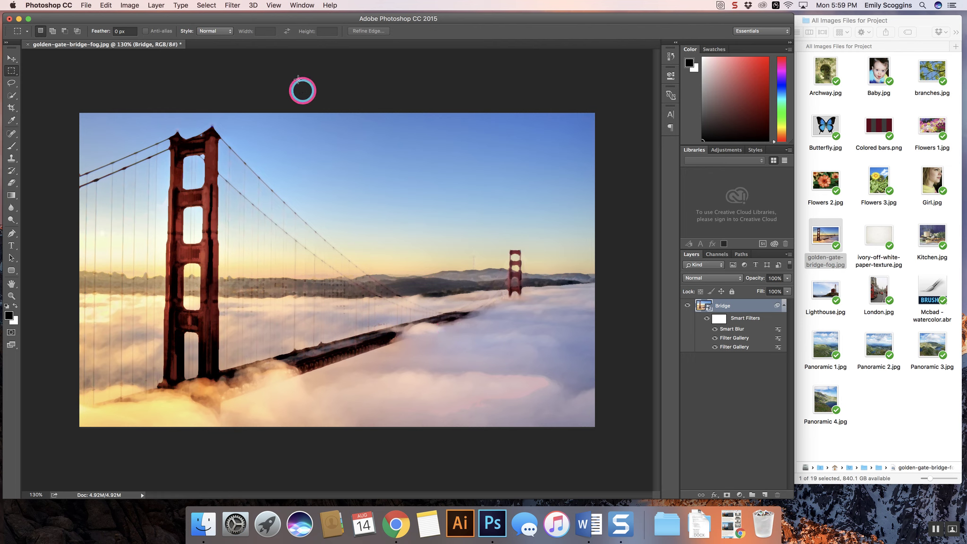
- Open the Filter Gallery, browse Stylize, and close it without applying anything
click(233, 6)
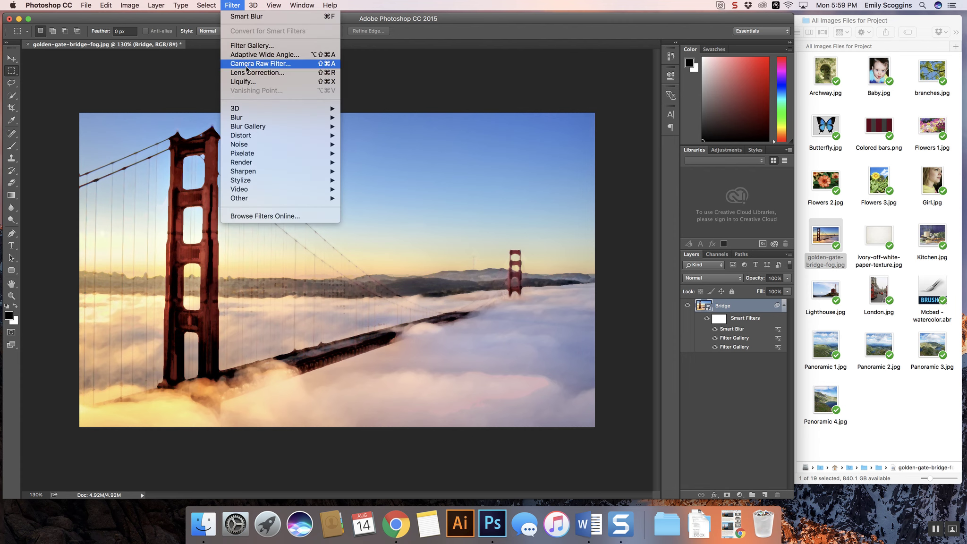
click(244, 46)
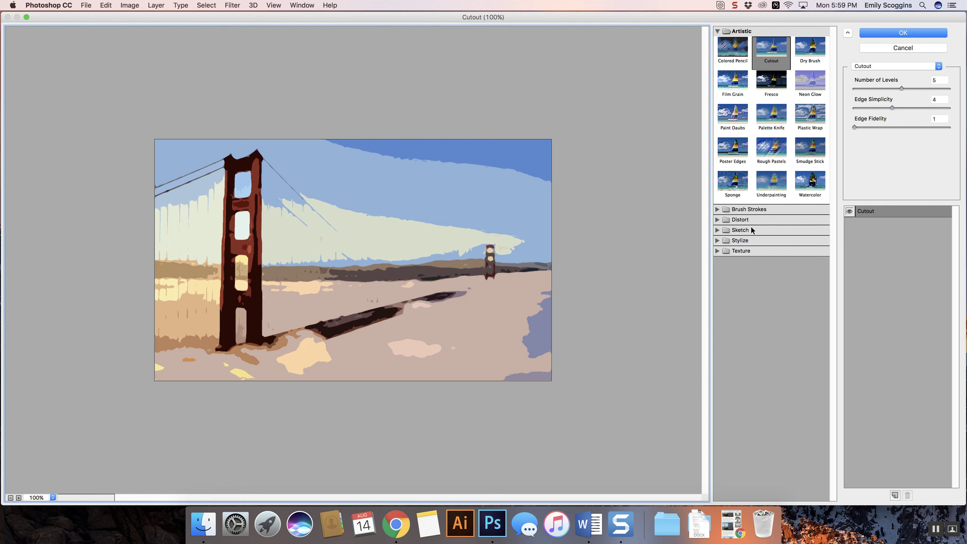
click(718, 241)
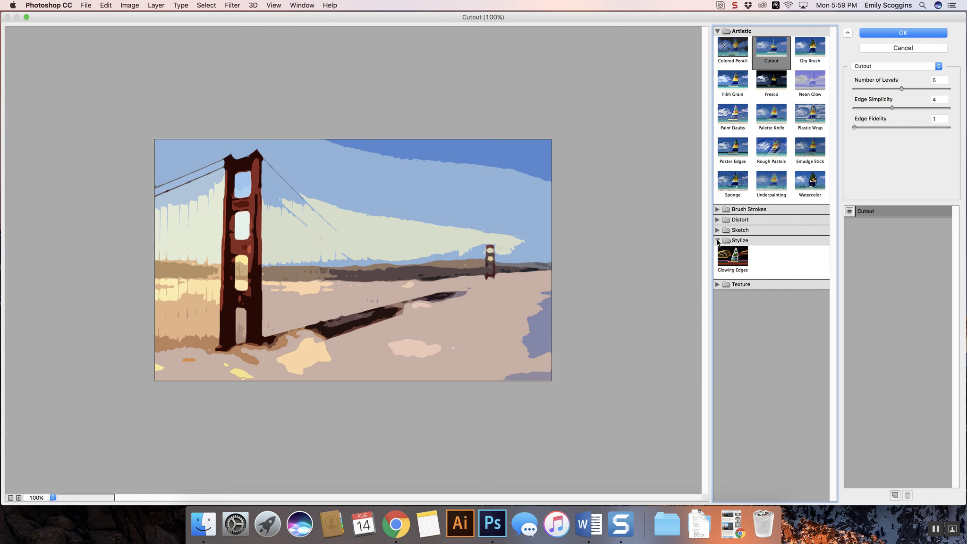
click(717, 241)
click(875, 49)
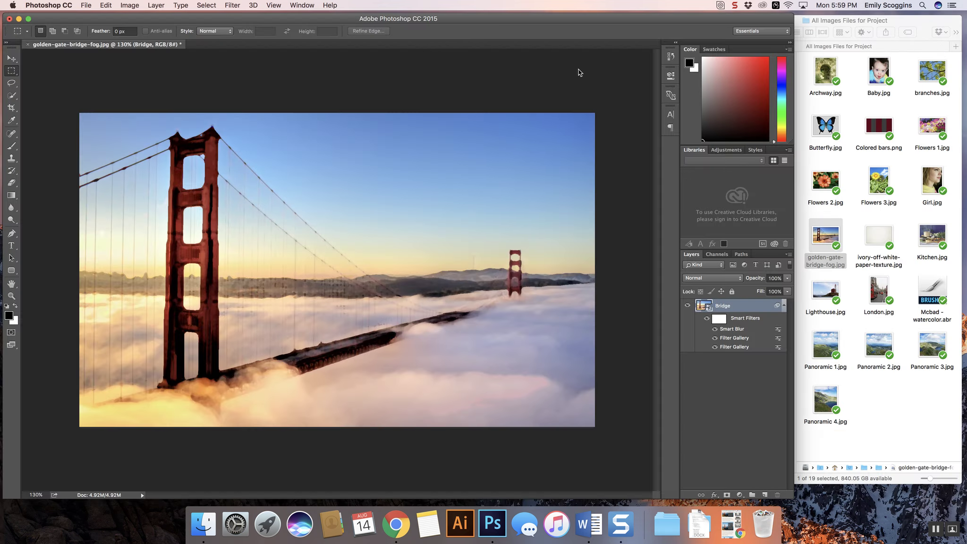
- Apply Stylize > Find Edges to the Bridge layer
click(232, 5)
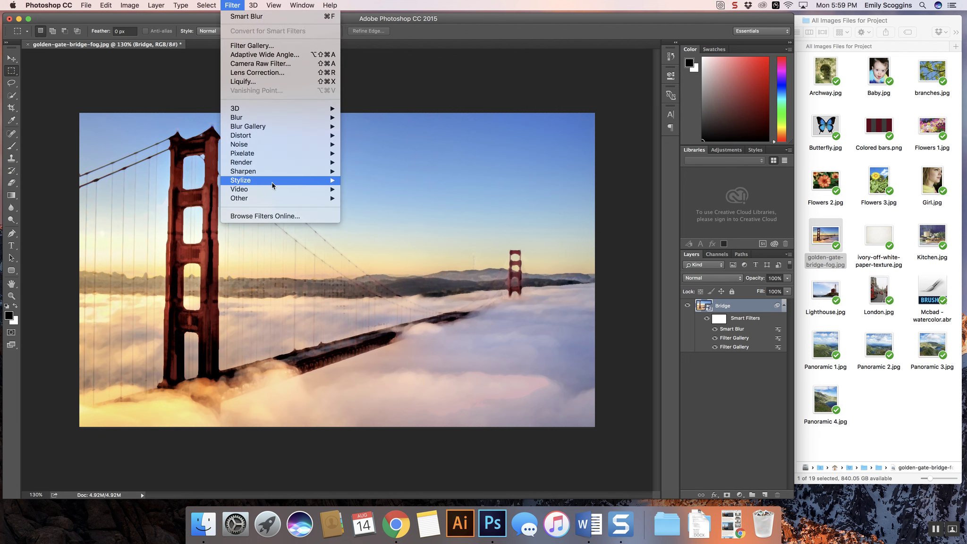
mouse_move(271, 179)
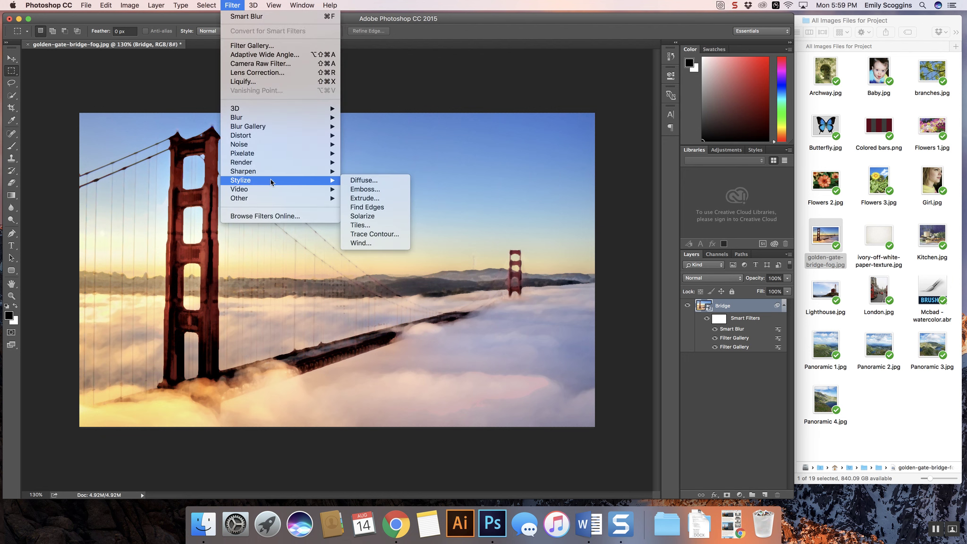
click(368, 207)
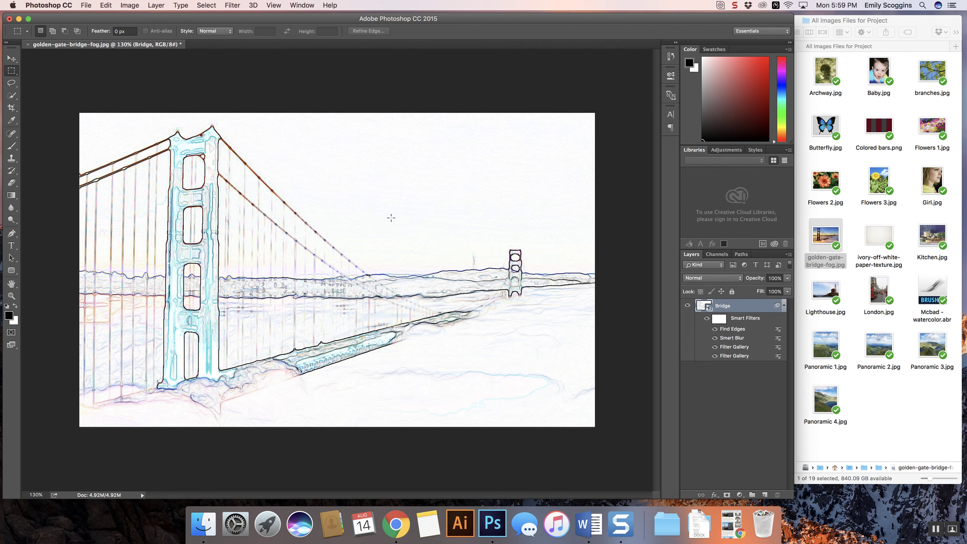
- Set the Find Edges smart filter's blending mode to Multiply
double_click(778, 331)
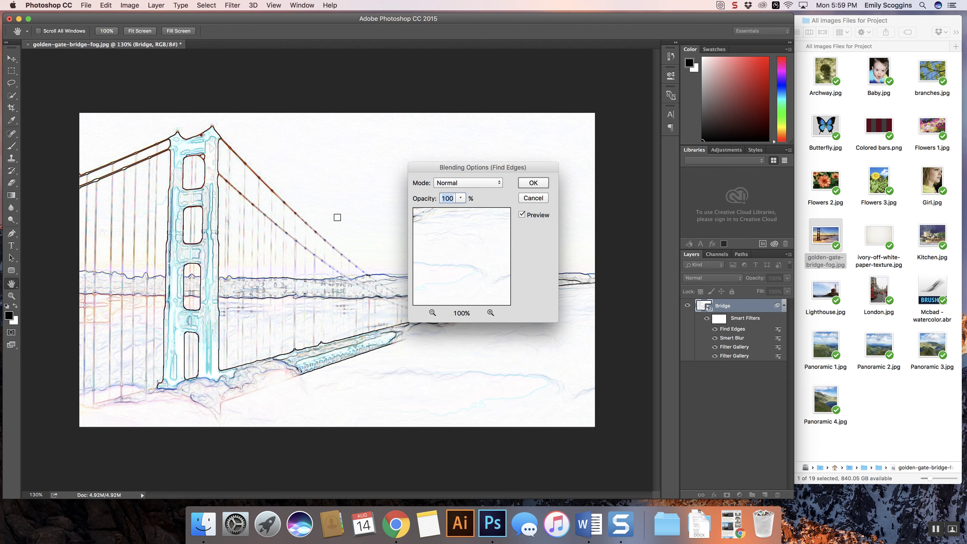
click(473, 182)
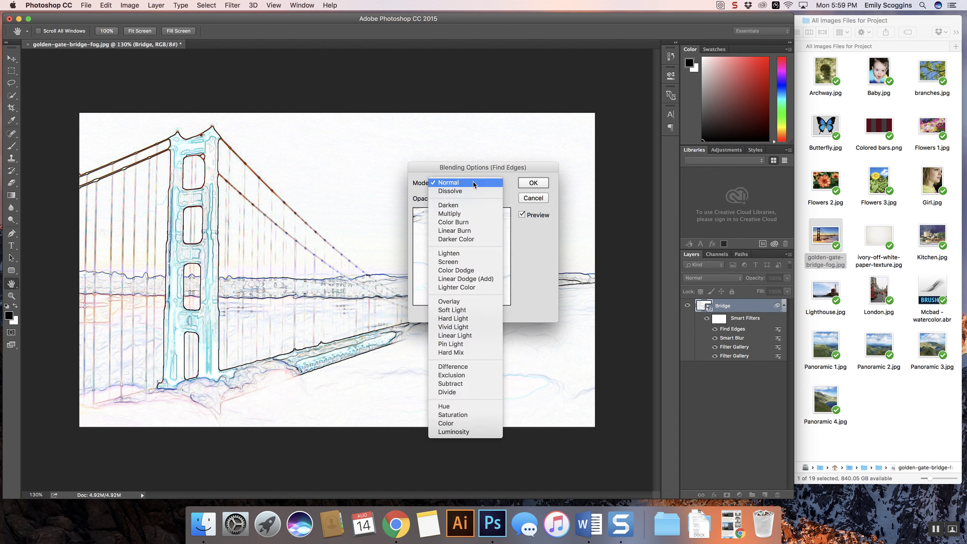
click(468, 215)
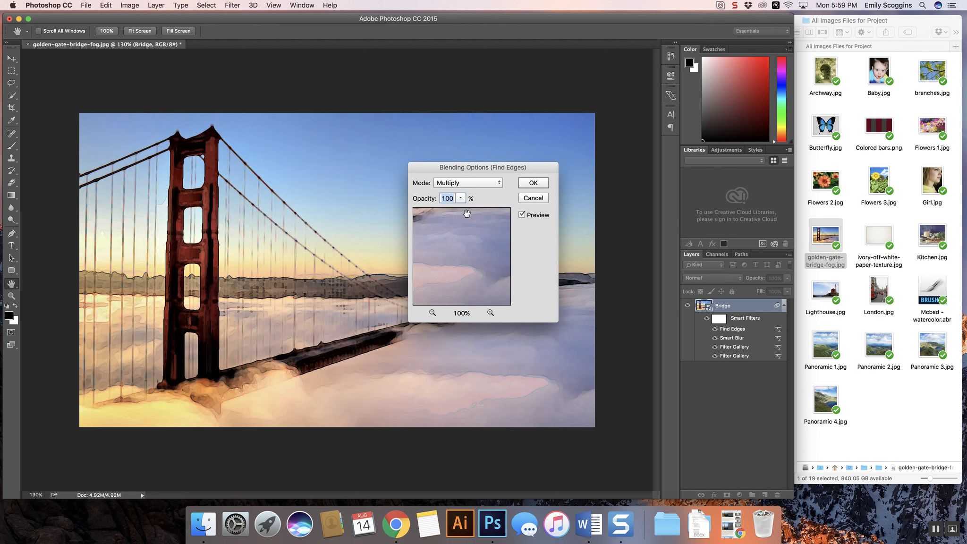
click(526, 185)
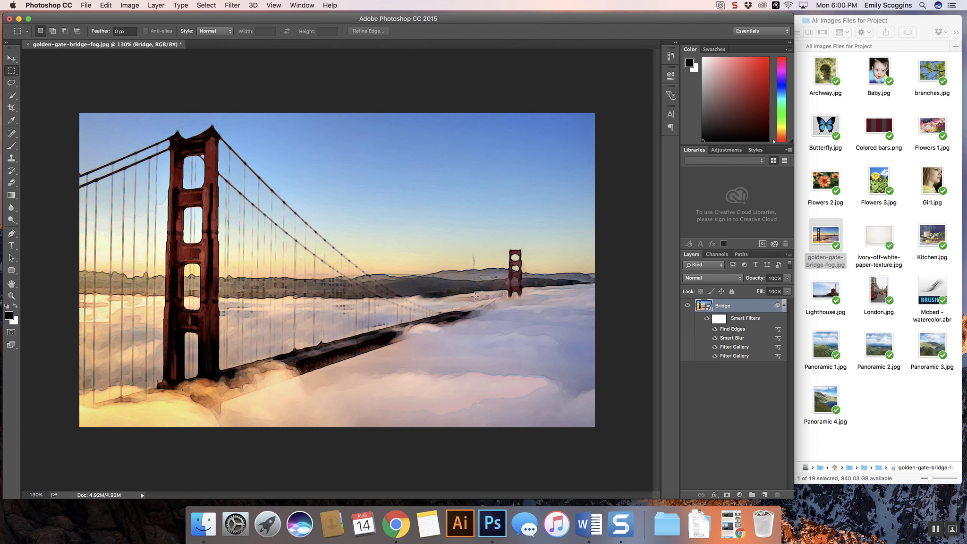
- Place the ivory paper texture image into the bridge document, scaled to cover the canvas
click(857, 257)
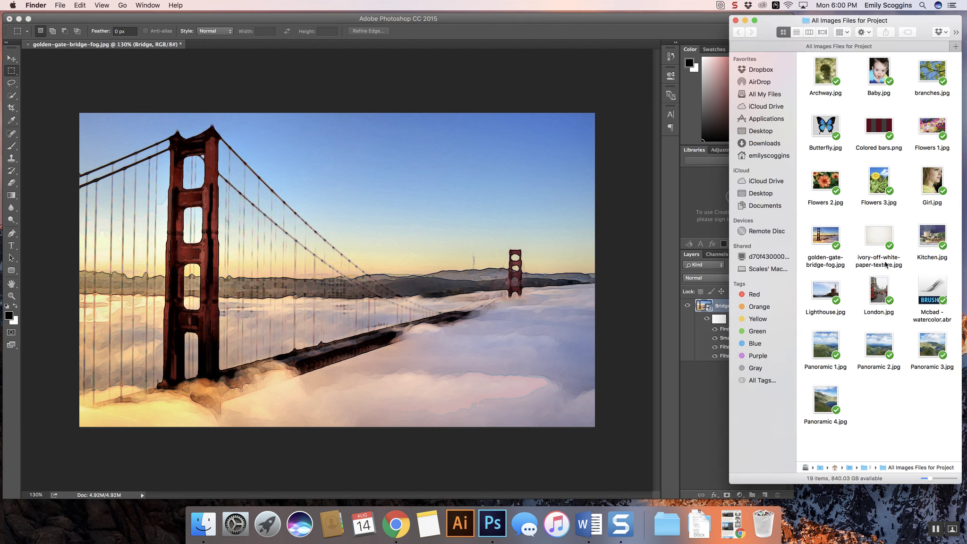
drag(874, 238, 415, 231)
drag(550, 426, 595, 455)
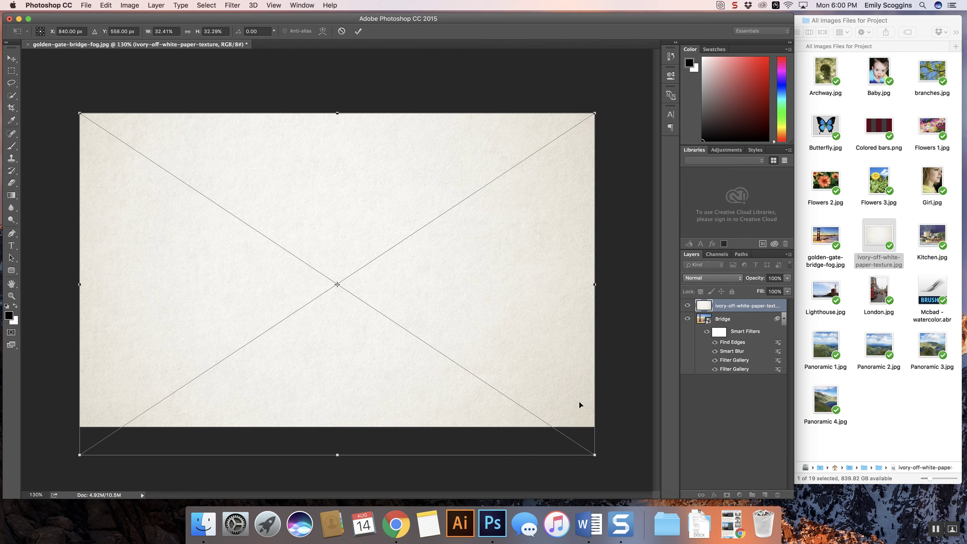
key(Return)
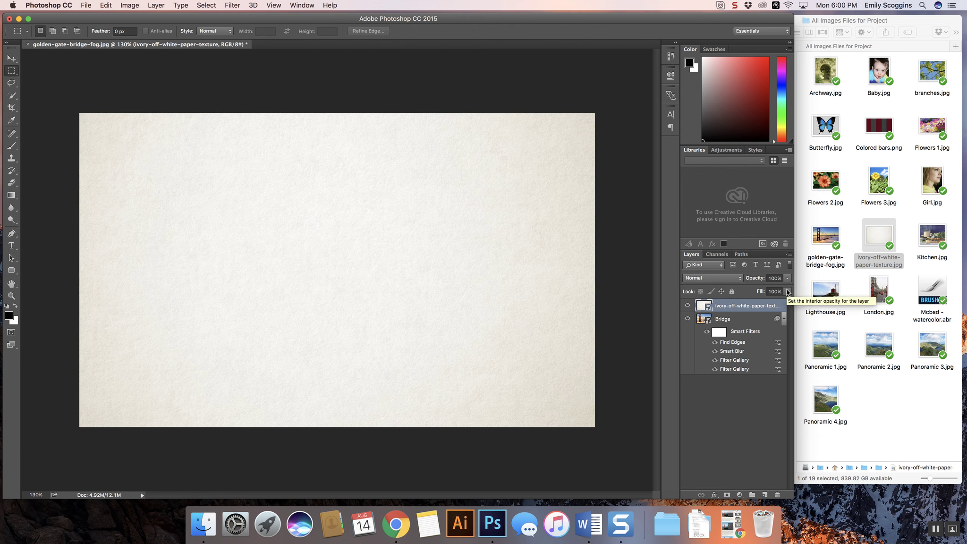
- Set the paper texture layer to Multiply, compare its visibility, and select the Bridge layer
click(715, 277)
click(702, 306)
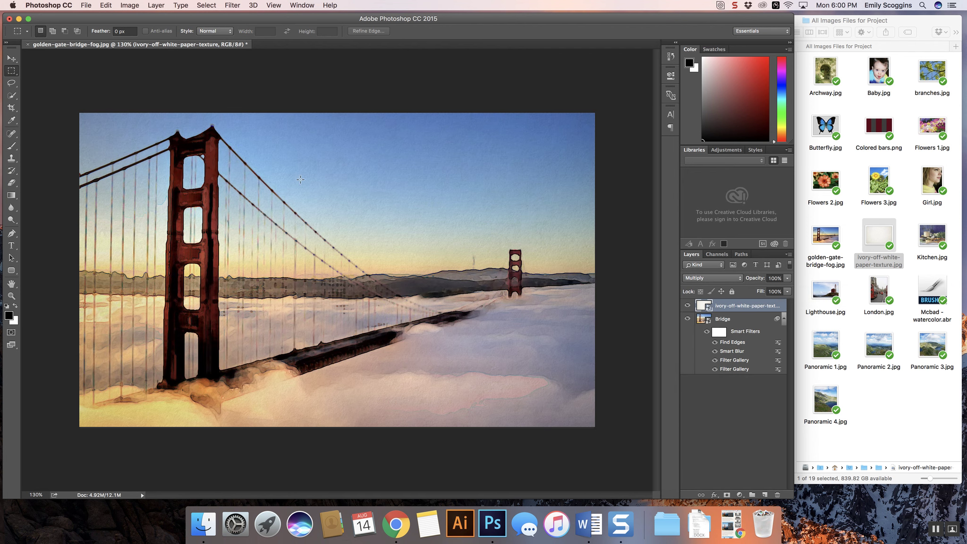
click(686, 306)
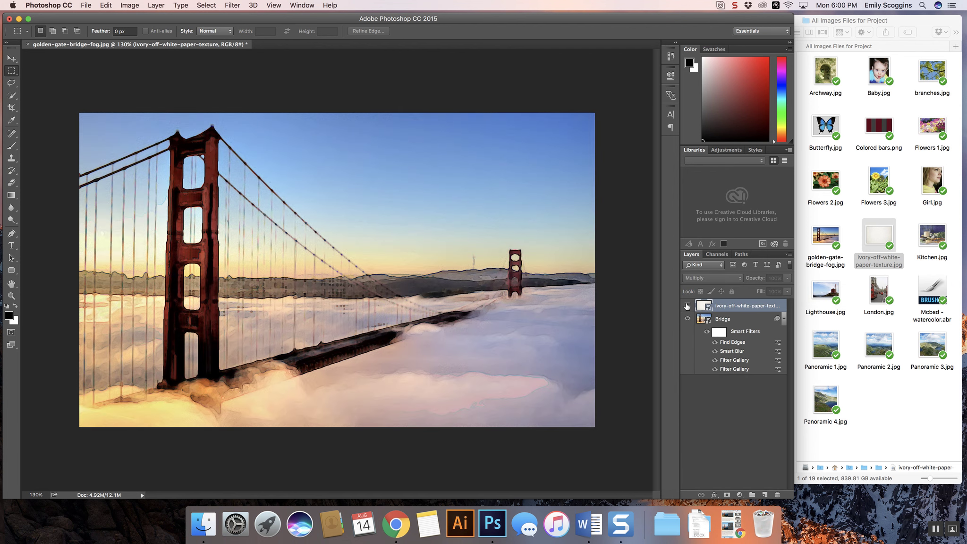
click(686, 306)
click(687, 305)
click(687, 306)
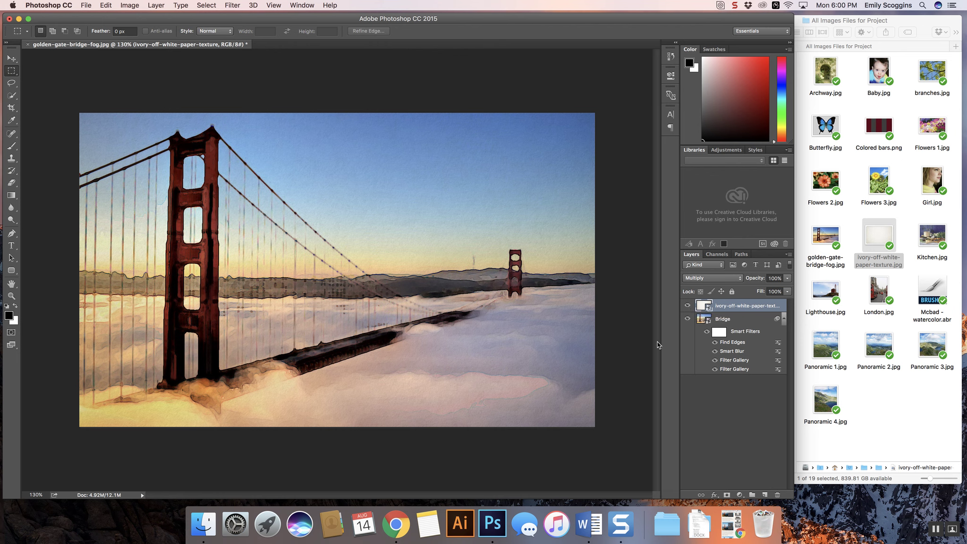
click(745, 319)
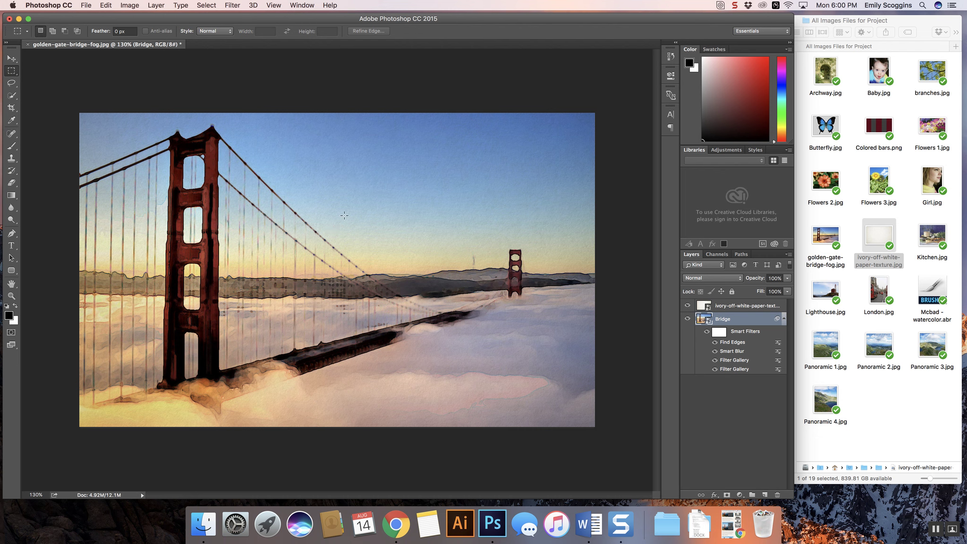
- Give the Bridge layer a Hide All black layer mask so only the paper texture shows
click(10, 58)
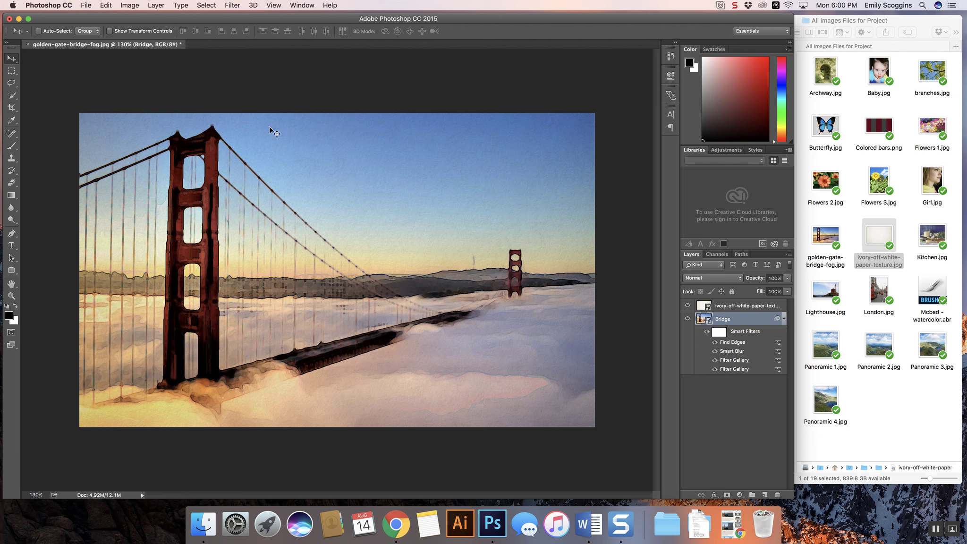
click(251, 367)
click(156, 5)
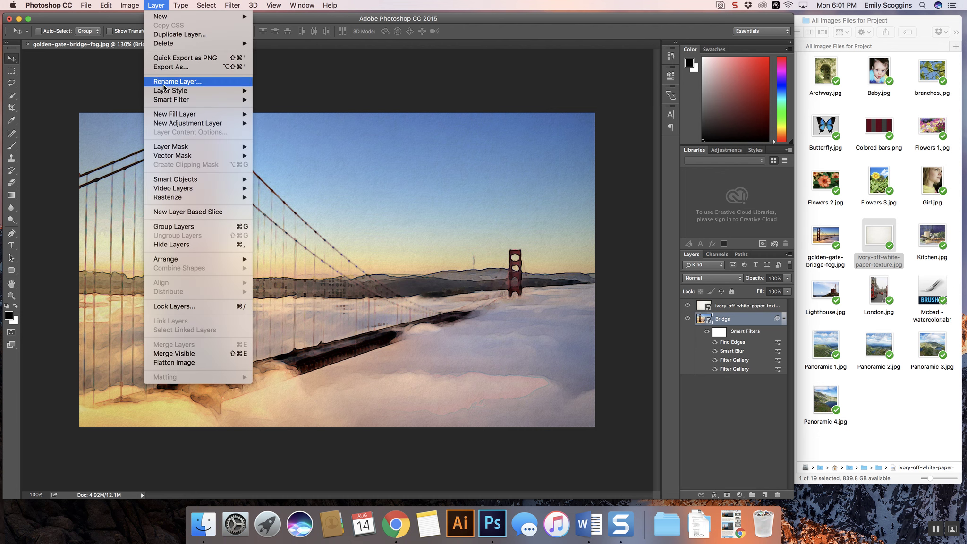
mouse_move(221, 146)
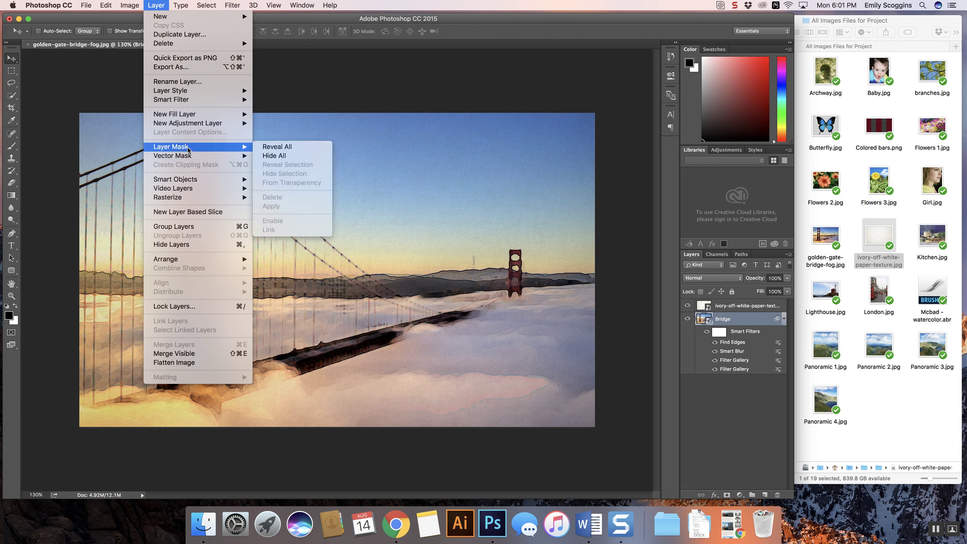
click(286, 156)
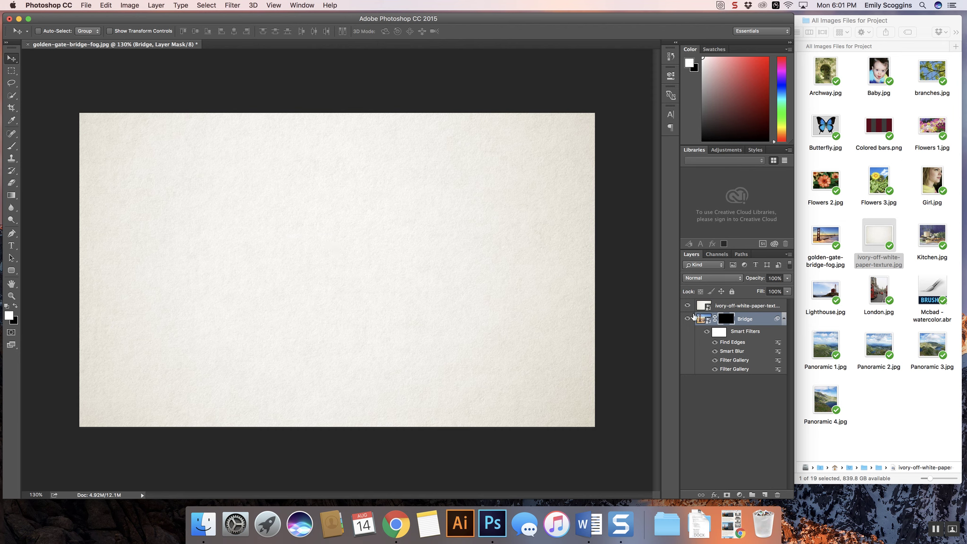
- With the Brush tool active, open the Preset Manager showing Brushes presets
mouse_move(377, 239)
mouse_down()
mouse_move(6, 307)
mouse_move(16, 314)
mouse_move(26, 275)
mouse_up()
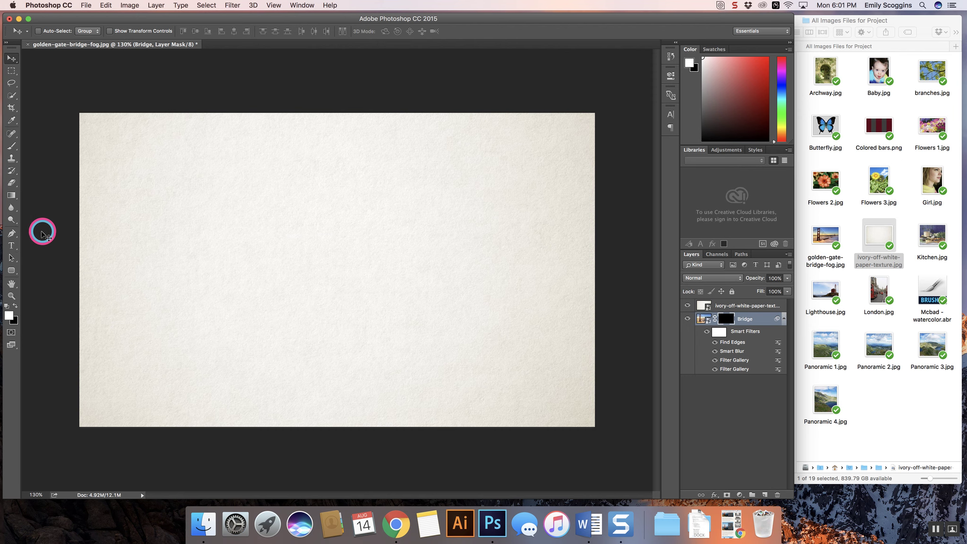
click(12, 147)
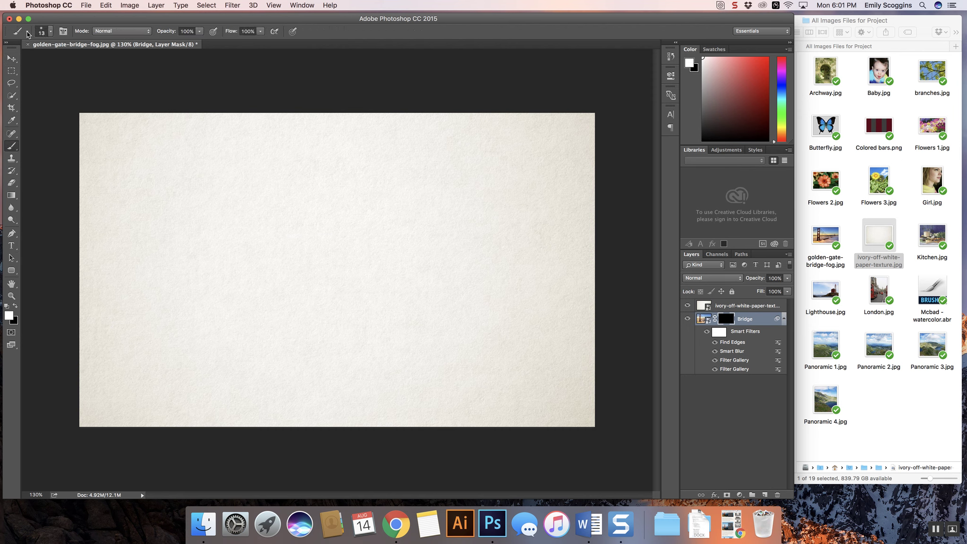
click(27, 33)
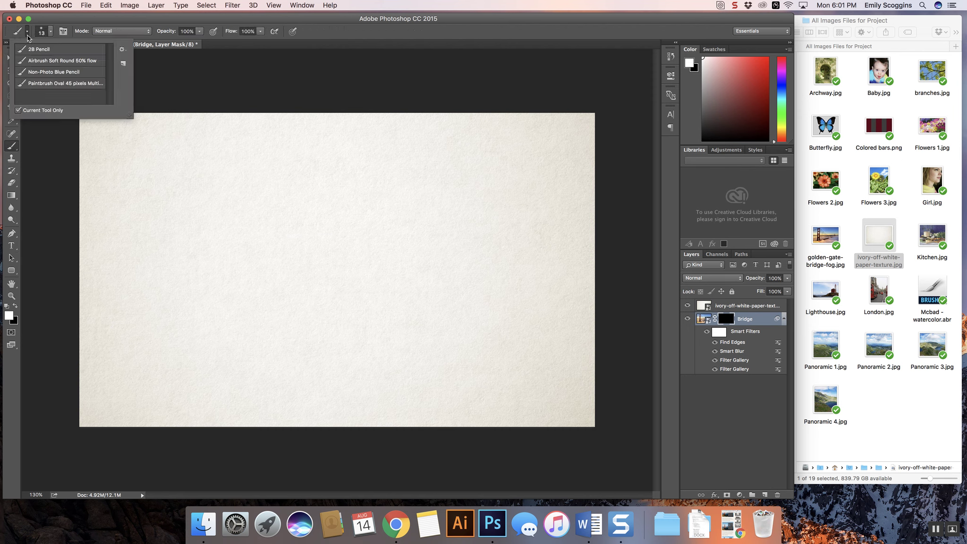
click(123, 50)
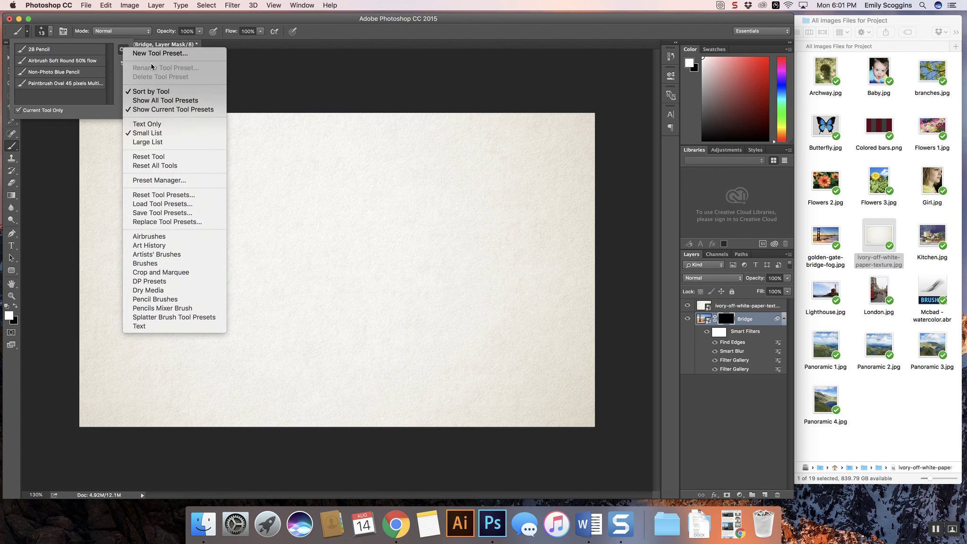
click(166, 183)
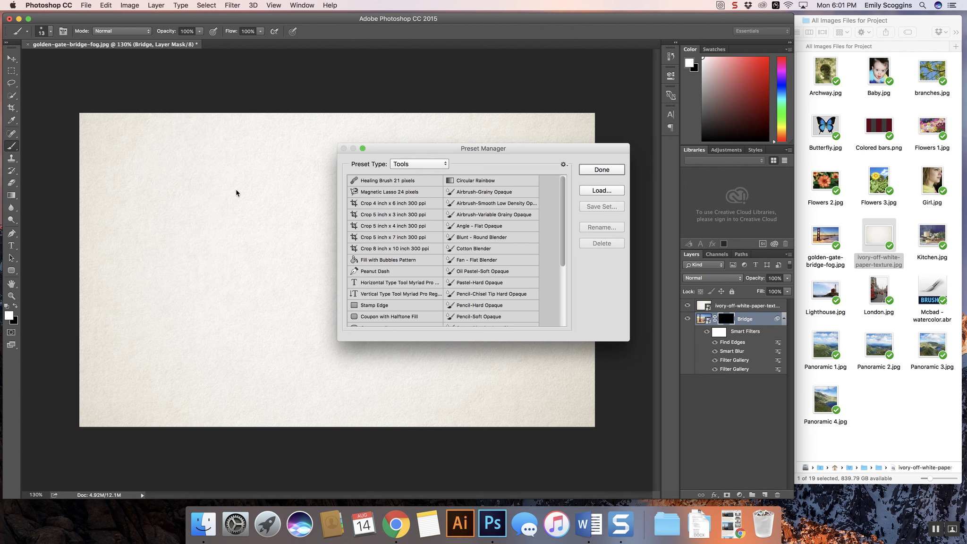
click(443, 165)
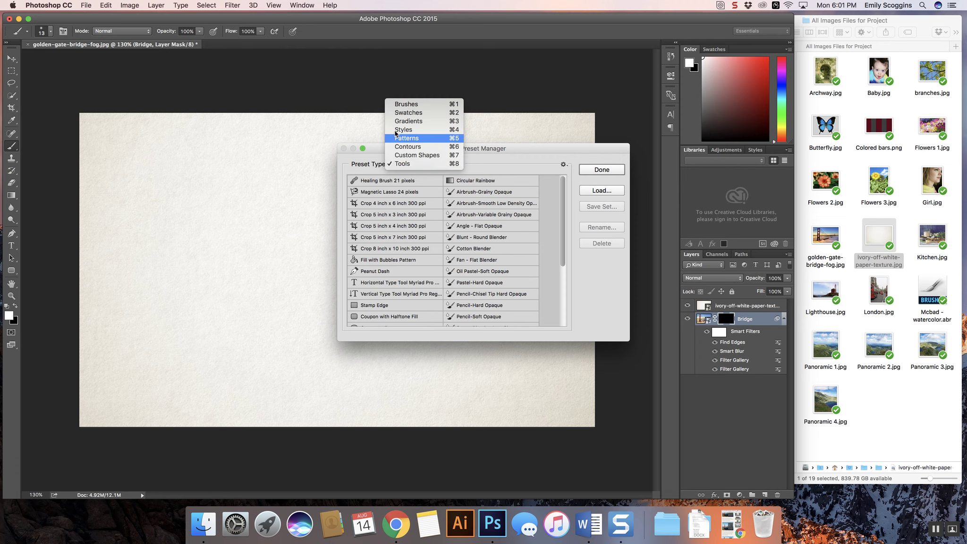
click(415, 103)
drag(459, 144, 395, 125)
- Load Mcbad - watercolor.abr from the All Images Files for Project folder into the brush presets
click(543, 172)
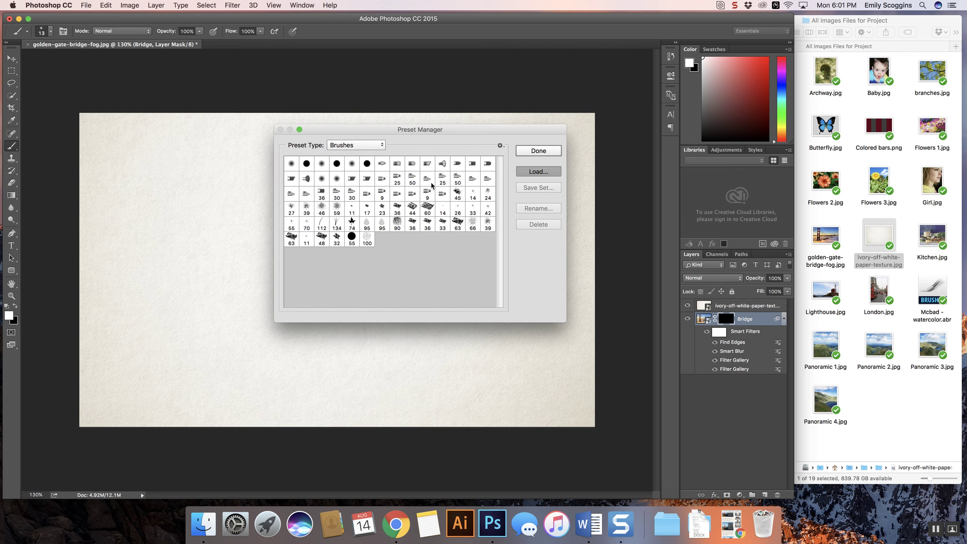
click(402, 250)
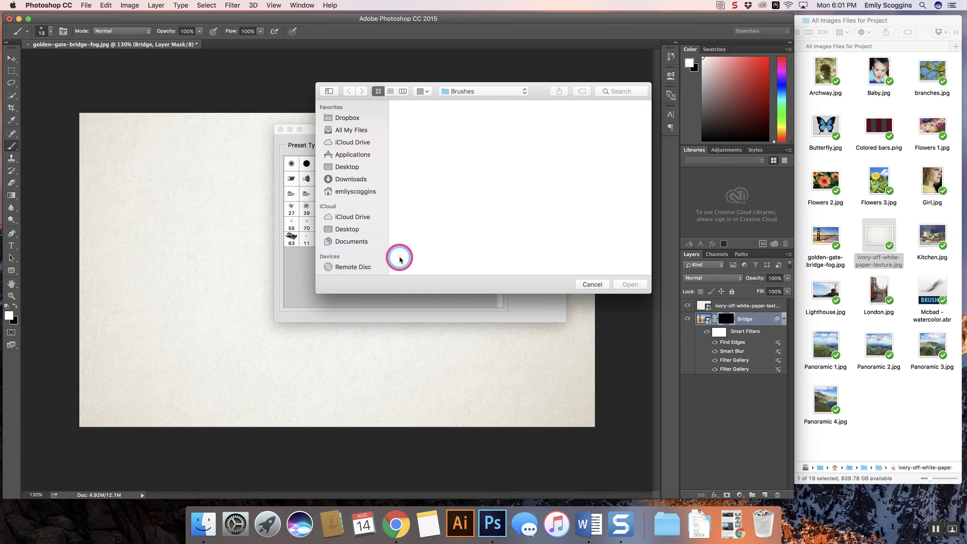
click(346, 118)
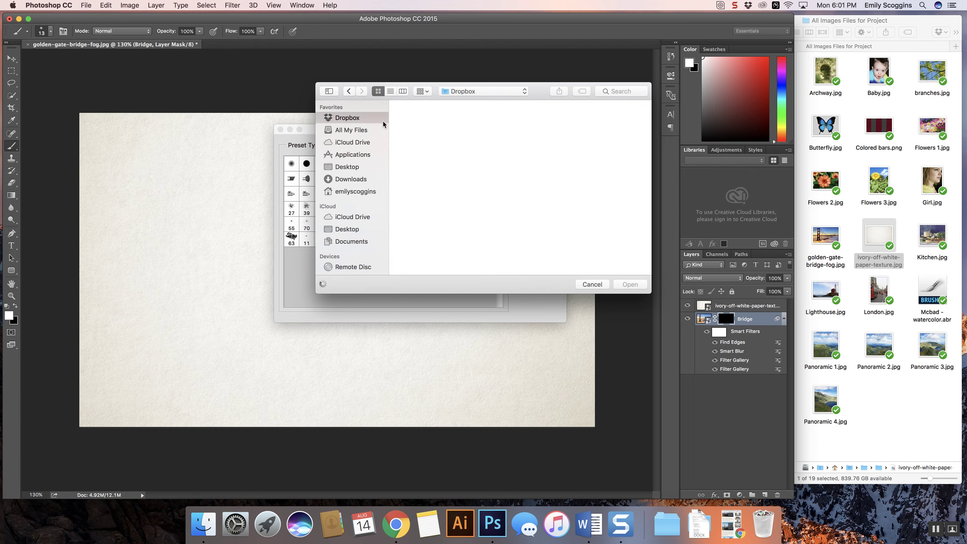
click(494, 146)
double_click(491, 145)
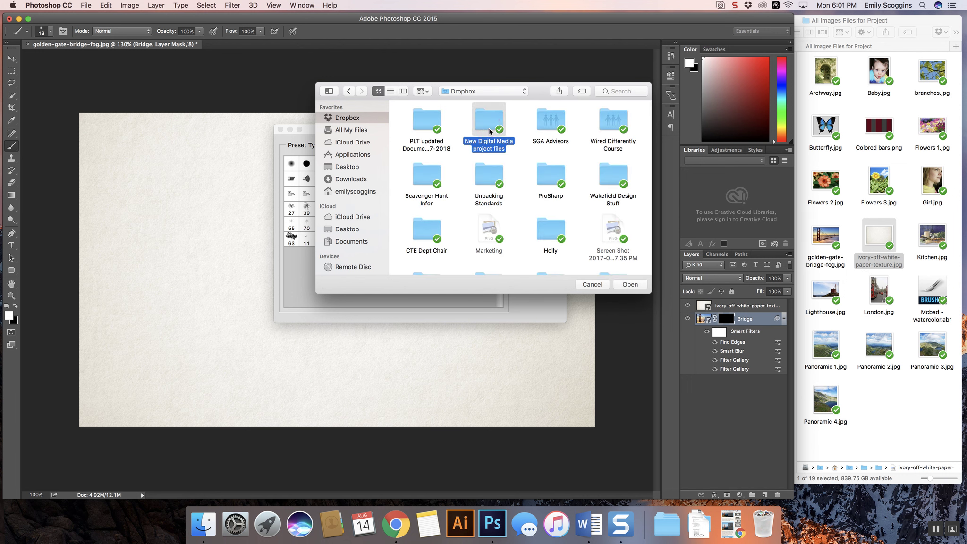
double_click(427, 124)
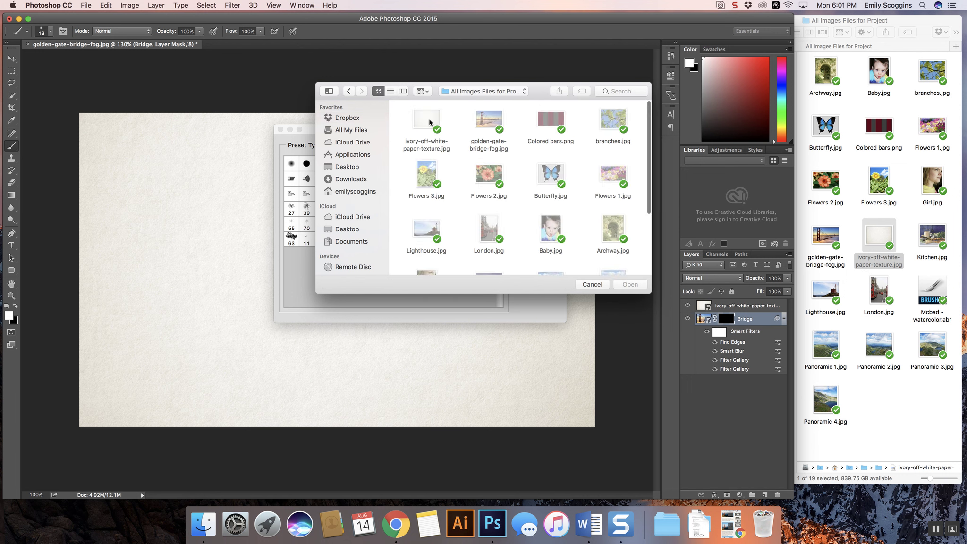
scroll(528, 185, down, 5)
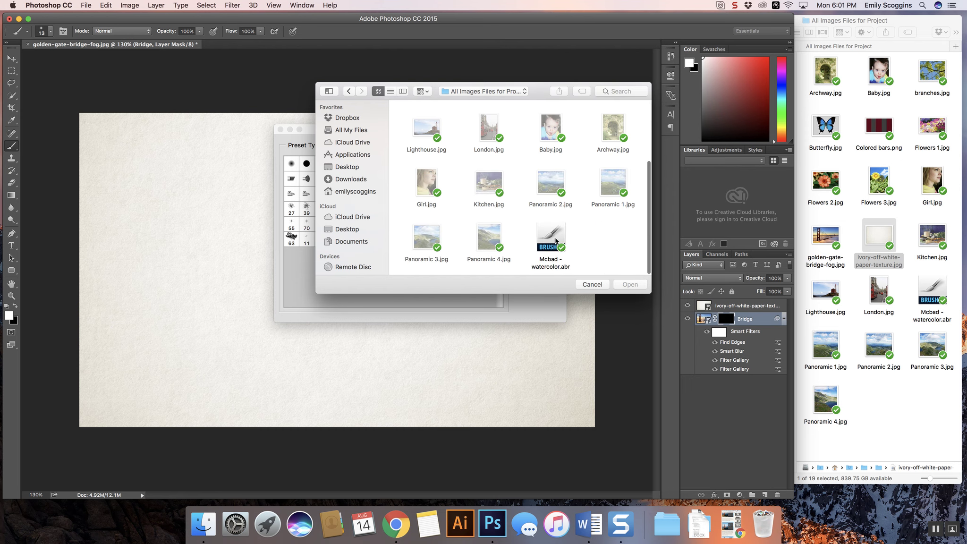
click(551, 239)
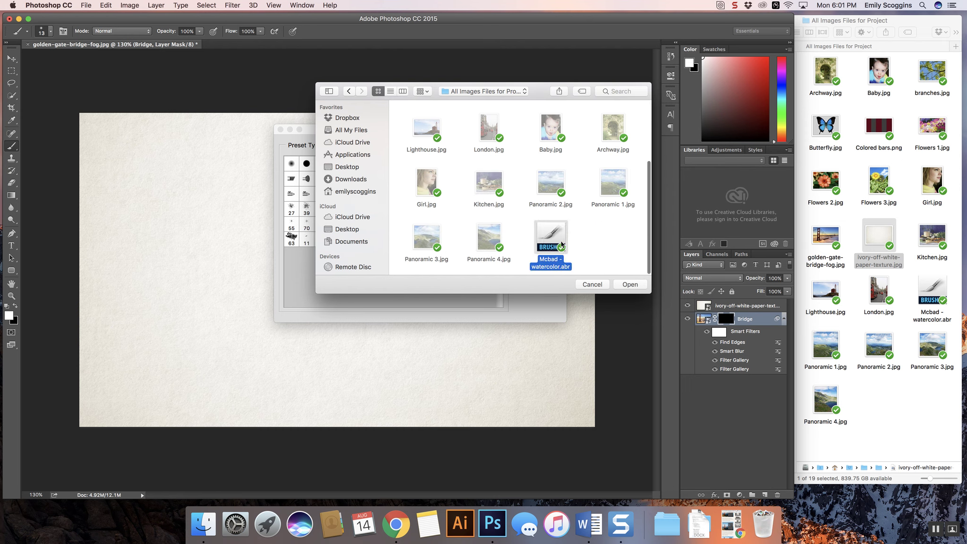
click(628, 284)
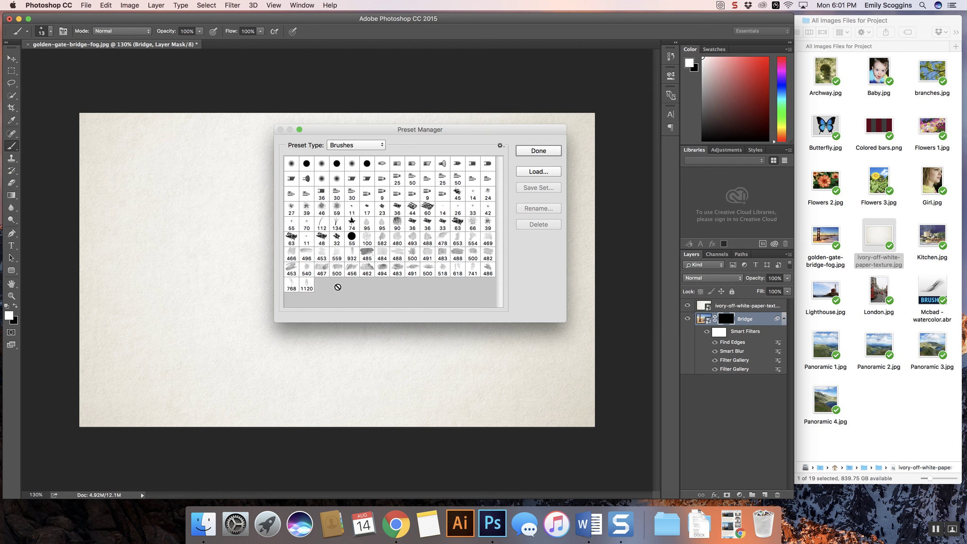
click(544, 153)
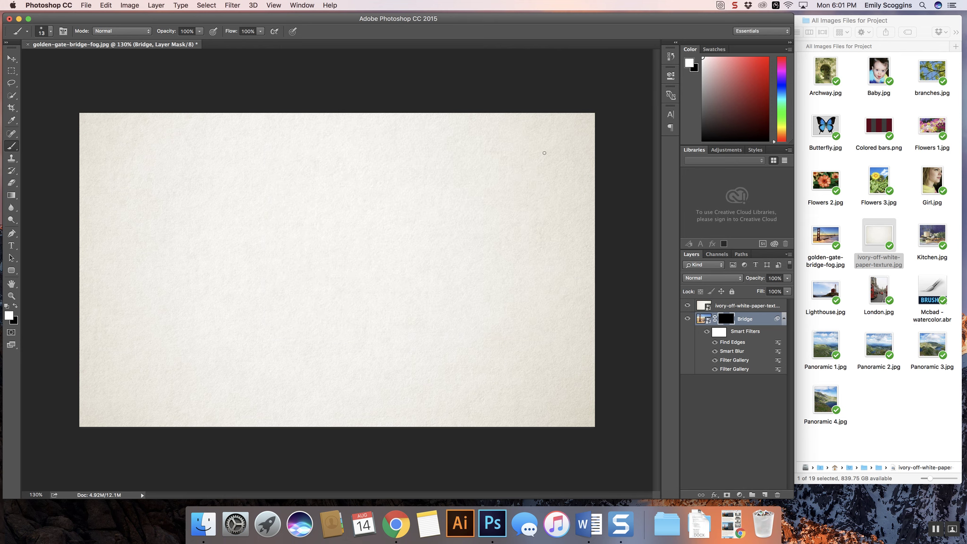
- Switch the brush preset picker to large thumbnails and scroll through the brushes
click(51, 32)
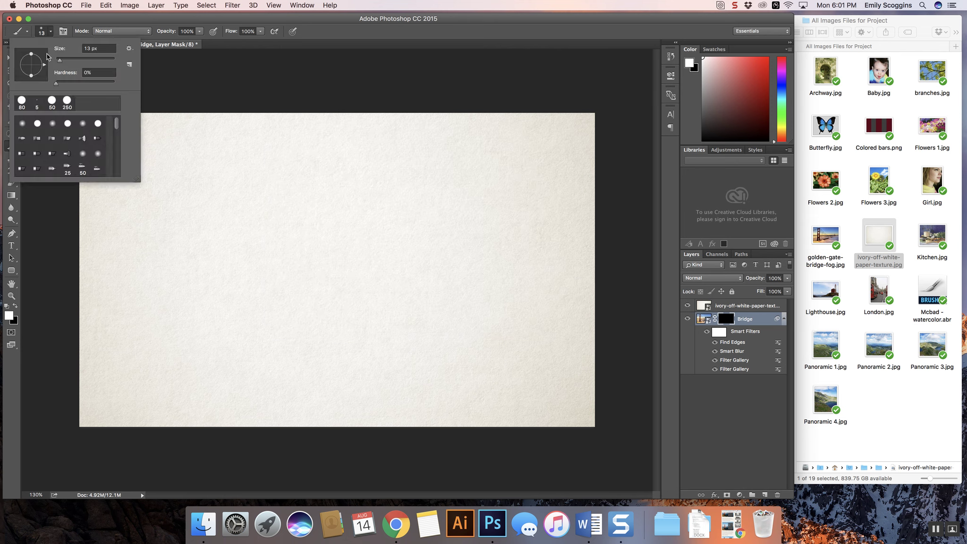
click(128, 48)
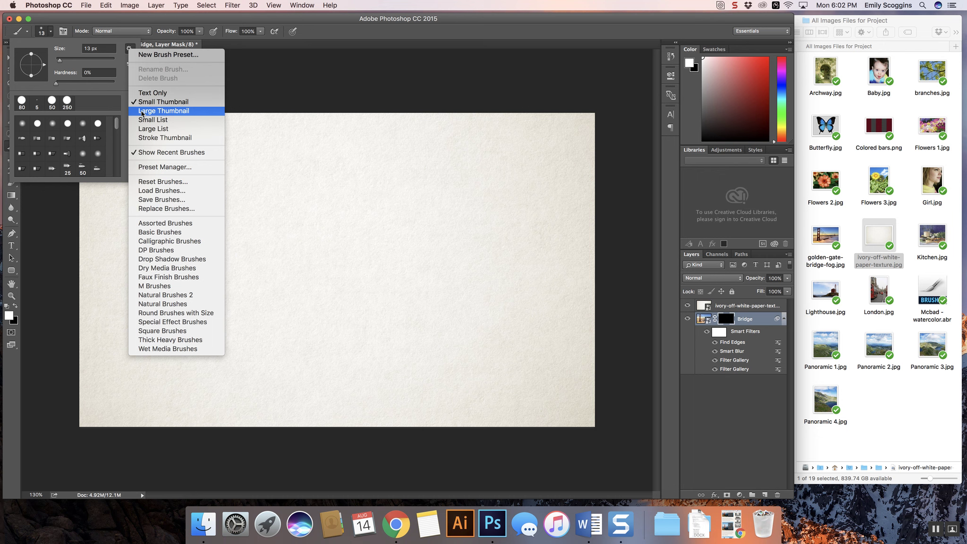
click(167, 104)
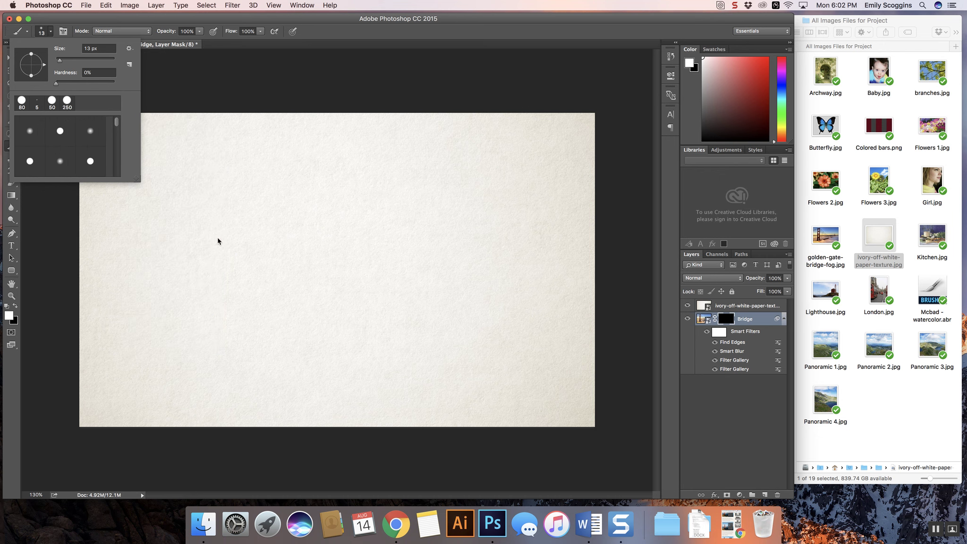
drag(288, 284, 289, 282)
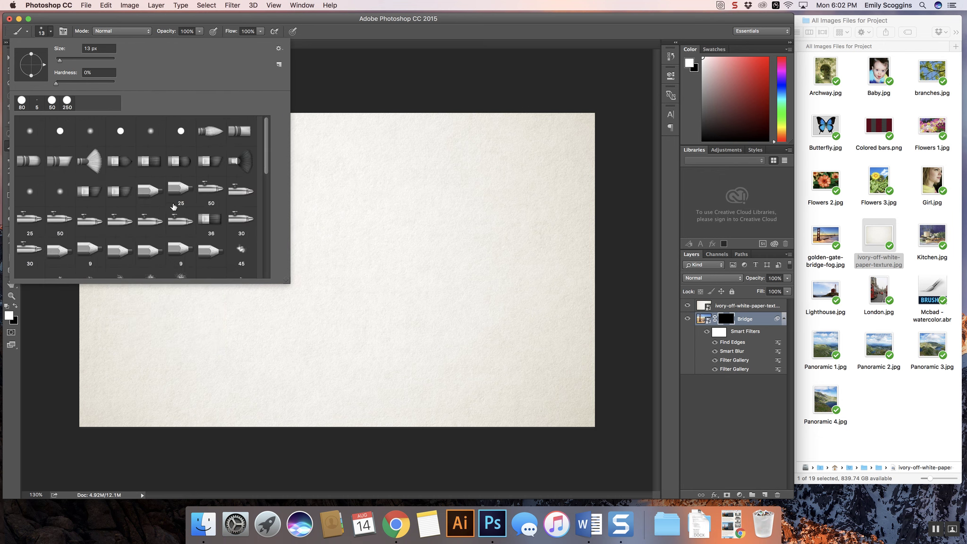
scroll(173, 206, down, 10)
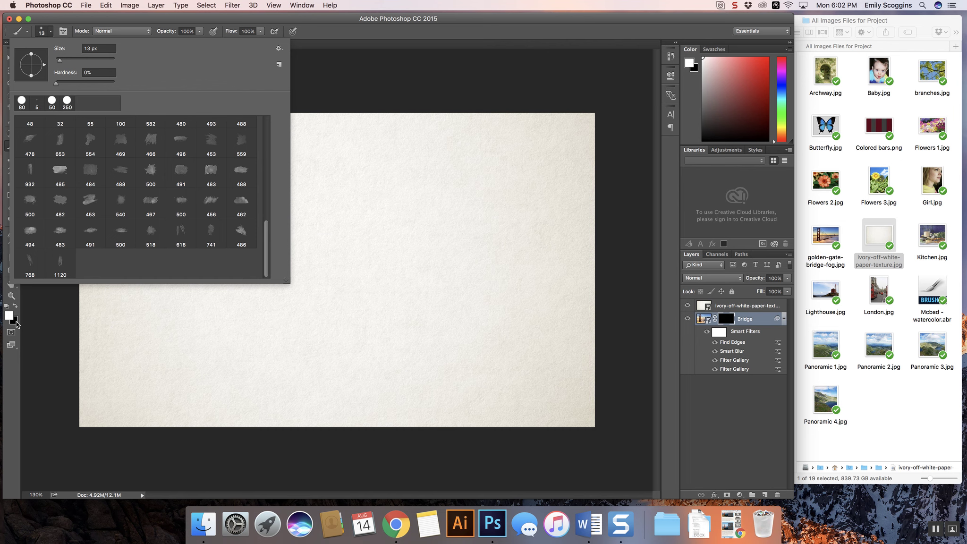
- Target the Bridge layer mask and pick the 482 px watercolour brush tip
click(706, 319)
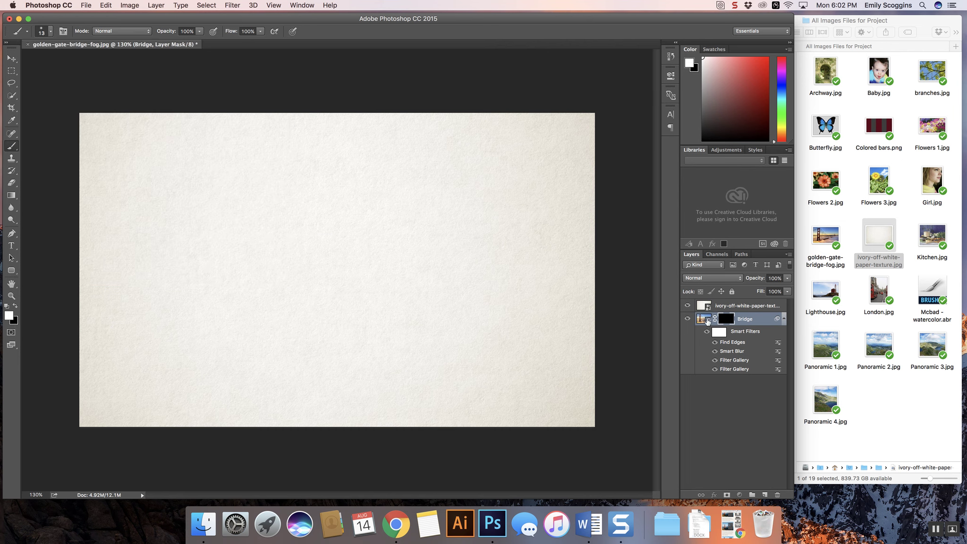
click(727, 319)
click(50, 32)
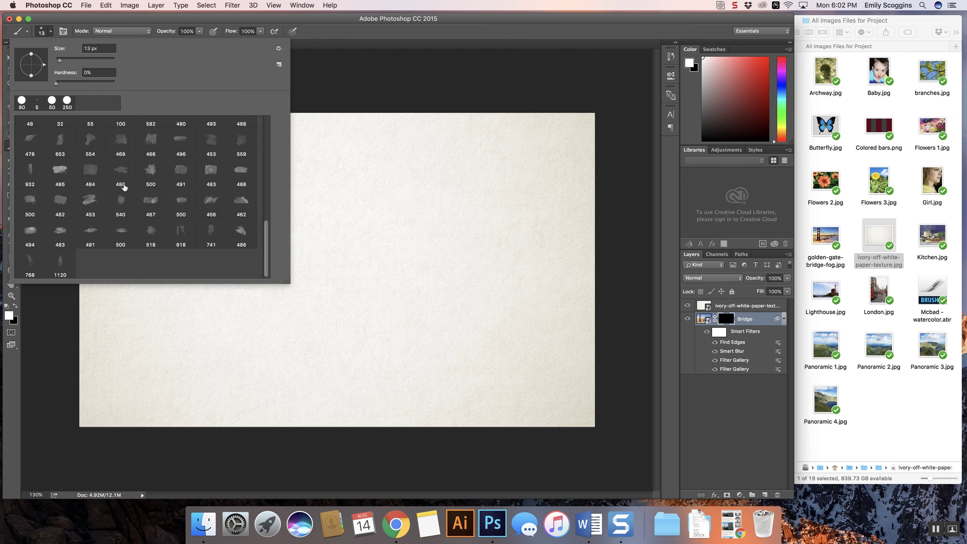
click(60, 202)
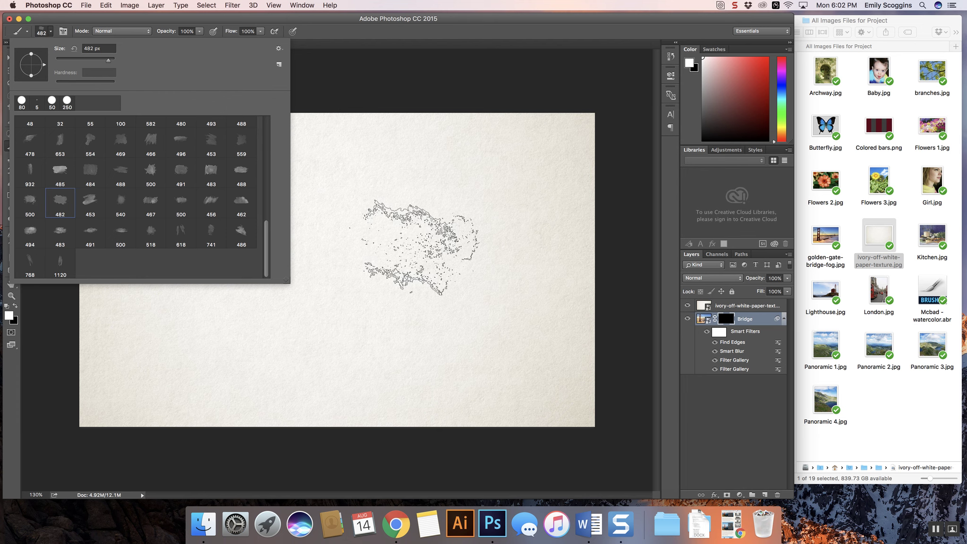
- Dab the 482 px brush across the mask to reveal sky, towers, cables, hills and water
click(507, 198)
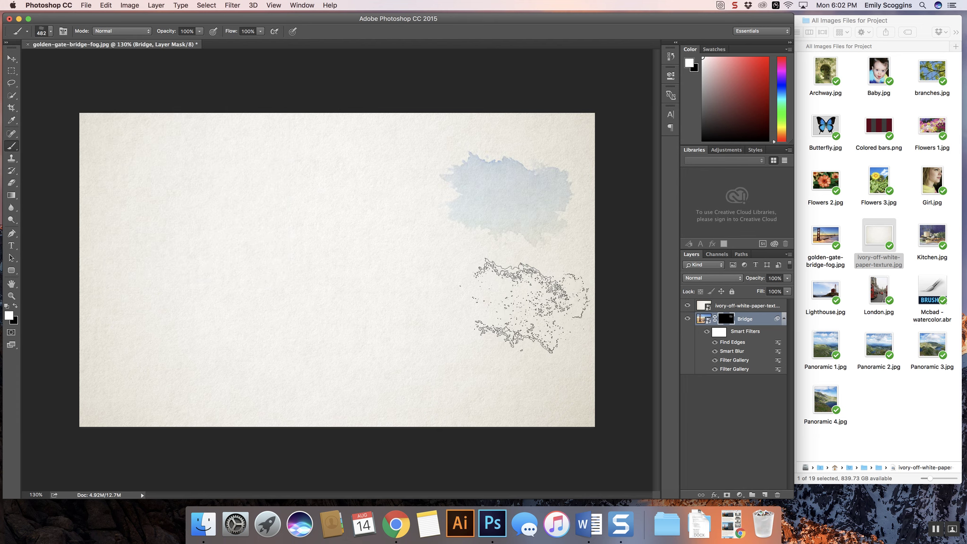
click(164, 185)
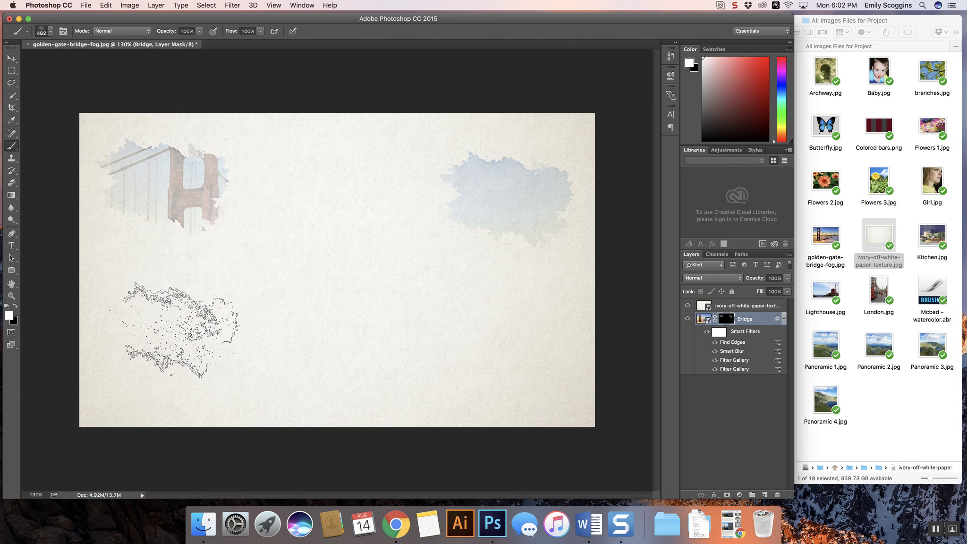
click(157, 365)
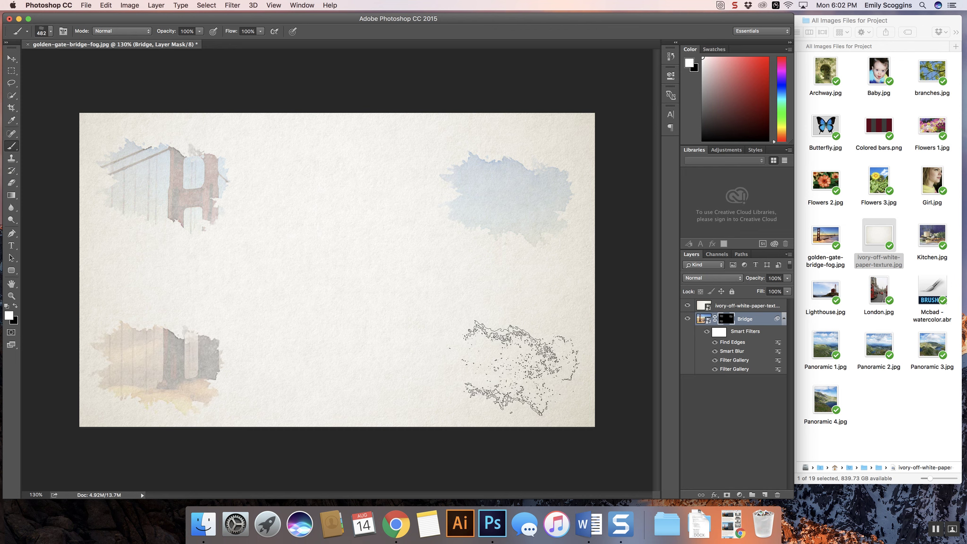
click(512, 368)
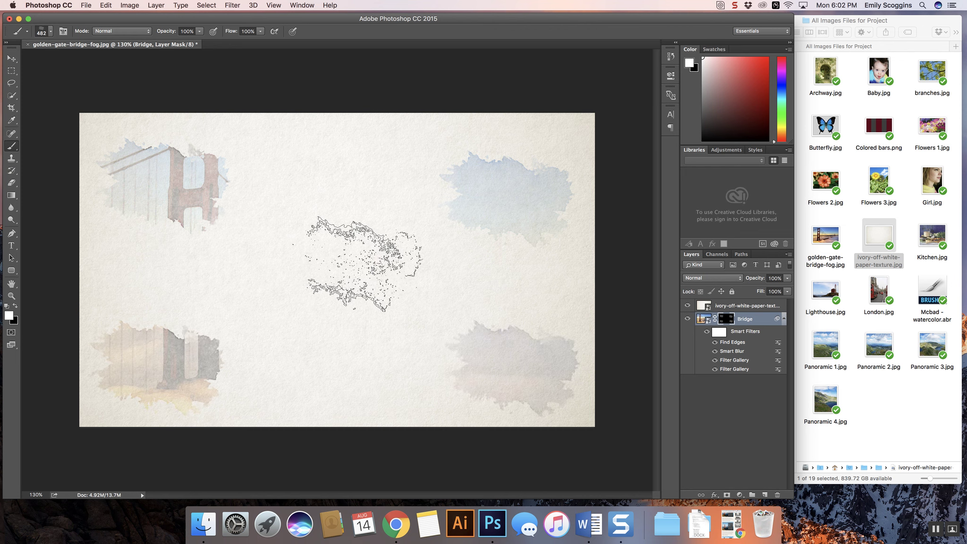
click(356, 265)
click(278, 189)
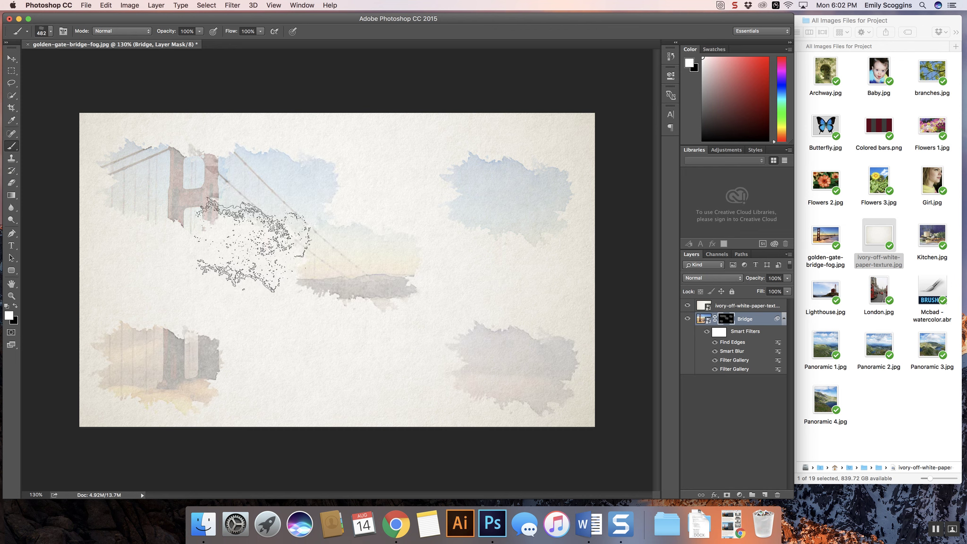
click(258, 241)
click(391, 225)
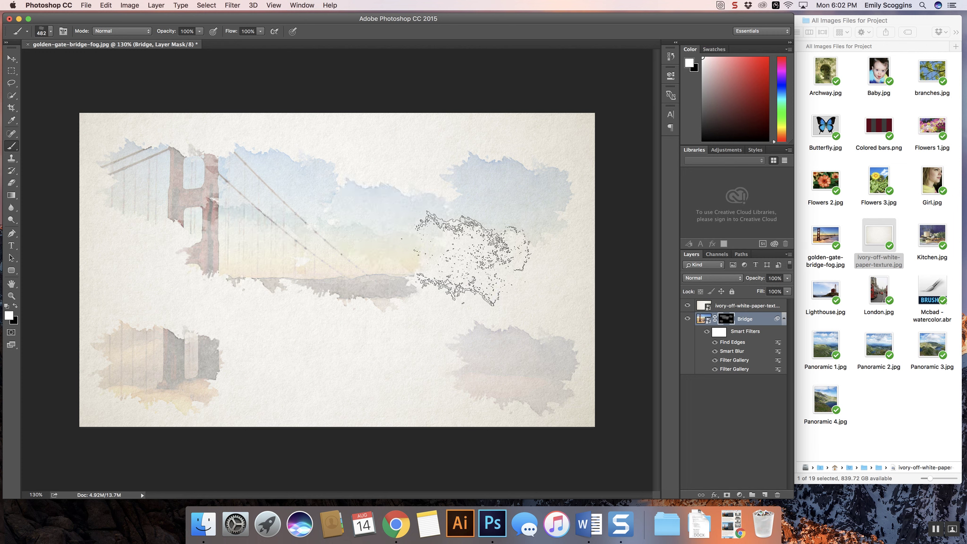
click(467, 264)
click(458, 331)
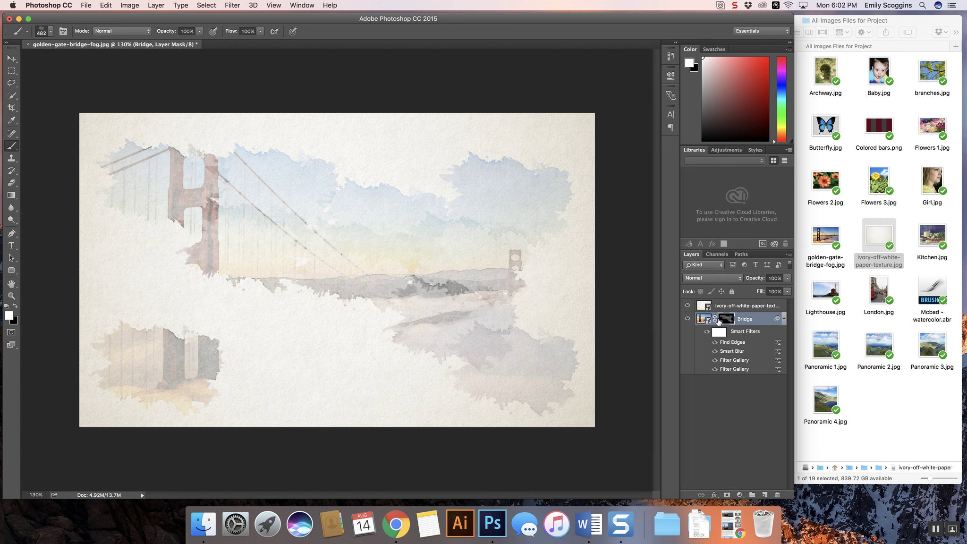
- Reinforce the lower water, bridge deck, left tower and far right tower with more dabs on the mask
click(726, 318)
click(339, 339)
click(401, 331)
click(174, 328)
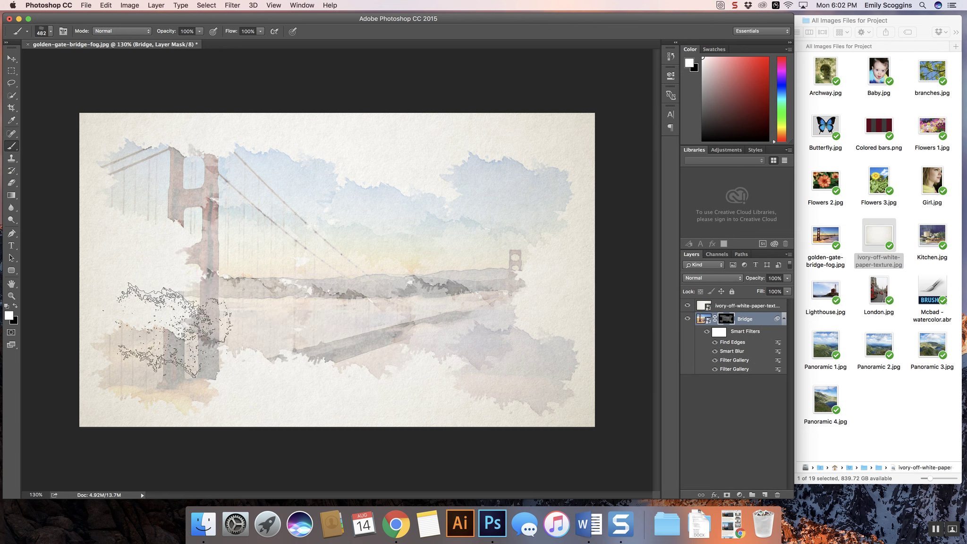
click(170, 325)
click(161, 288)
click(189, 217)
click(519, 325)
click(521, 288)
click(291, 363)
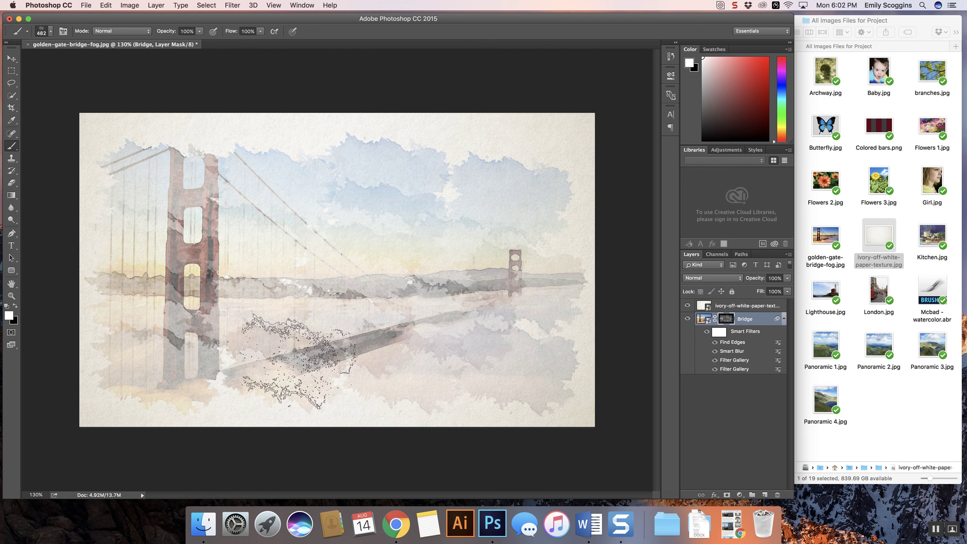
click(51, 32)
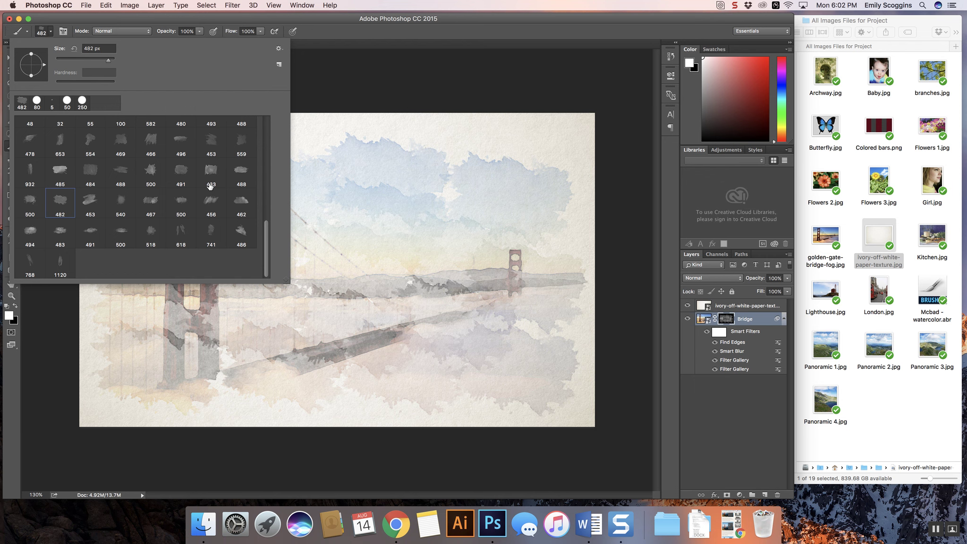
- With the 488 px watercolour brush, strengthen the tower top, cables and lower tower base fog
click(241, 173)
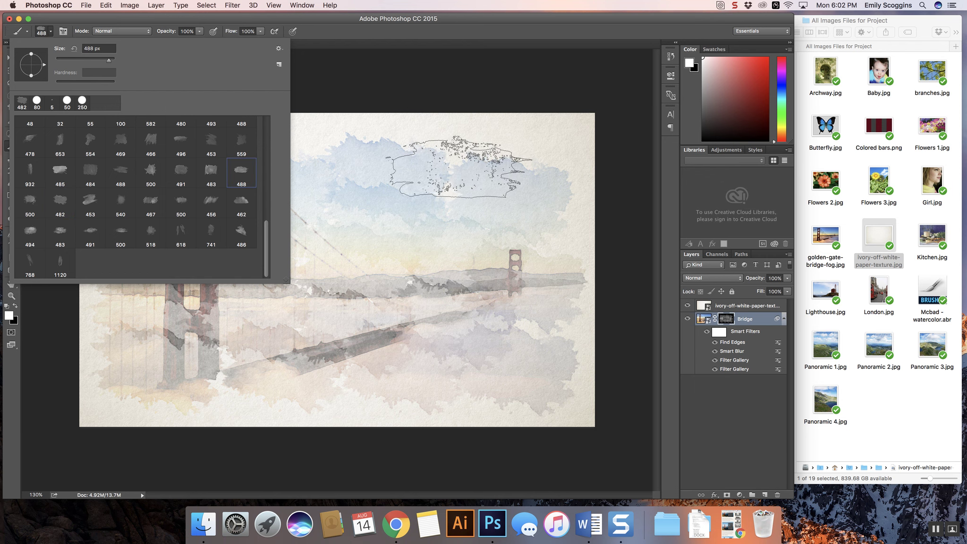
click(451, 166)
click(239, 159)
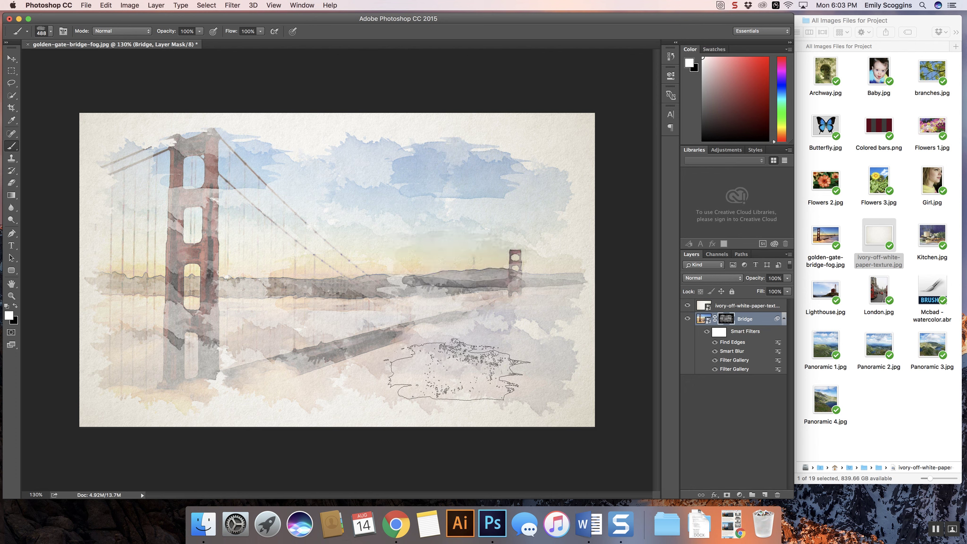
mouse_move(173, 368)
mouse_down()
mouse_move(176, 340)
mouse_move(222, 372)
mouse_move(279, 352)
mouse_up()
- With the 480 px watercolour brush, deepen the fog and shadow around the far tower
click(51, 31)
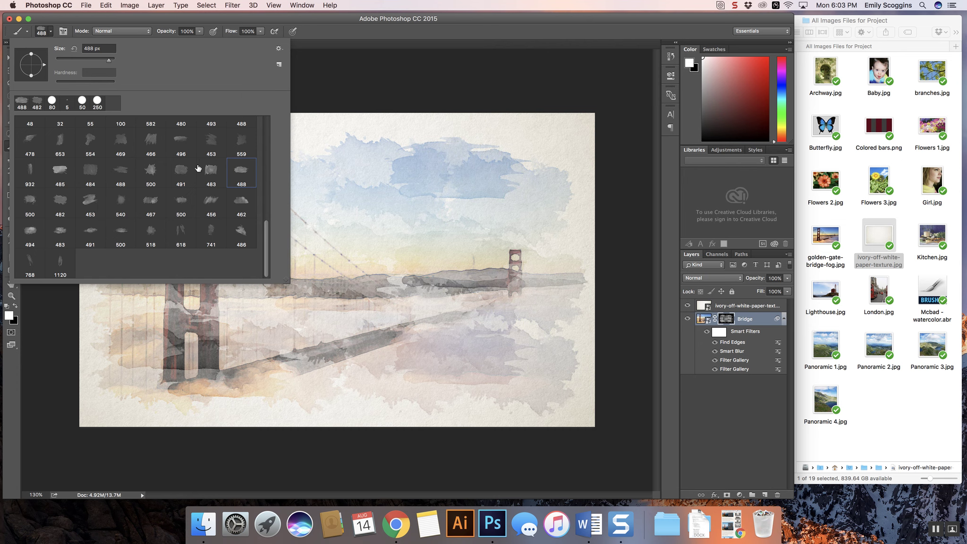
scroll(99, 164, up, 3)
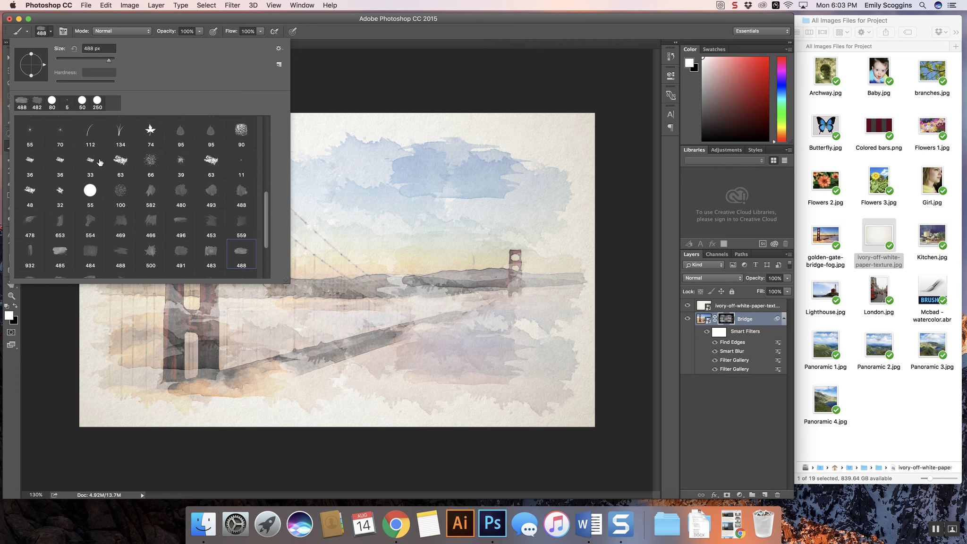
click(181, 184)
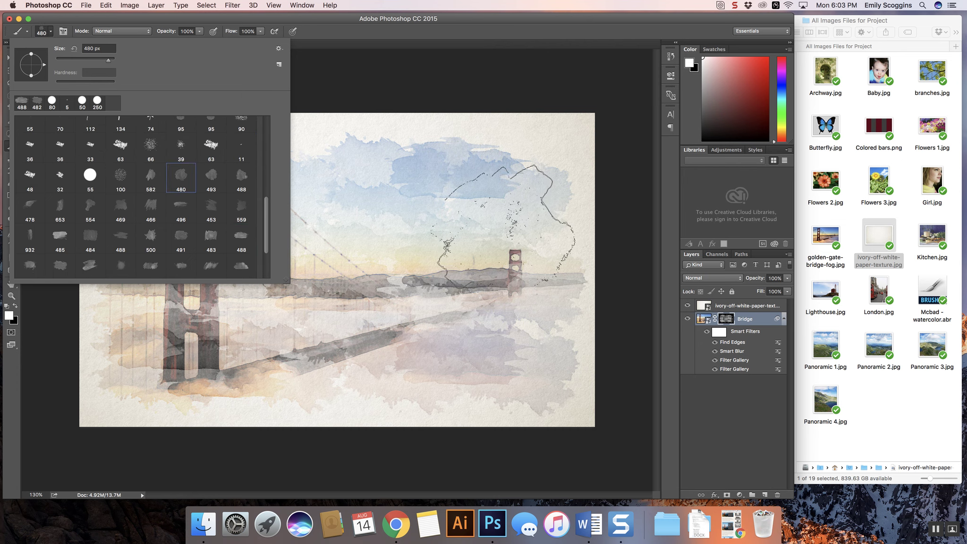
click(496, 234)
mouse_move(495, 236)
mouse_down()
mouse_move(505, 347)
mouse_move(510, 288)
mouse_up()
mouse_move(118, 378)
mouse_down()
mouse_move(174, 340)
mouse_move(288, 352)
mouse_move(264, 142)
mouse_move(155, 189)
mouse_move(356, 187)
mouse_move(416, 330)
mouse_move(295, 309)
mouse_up()
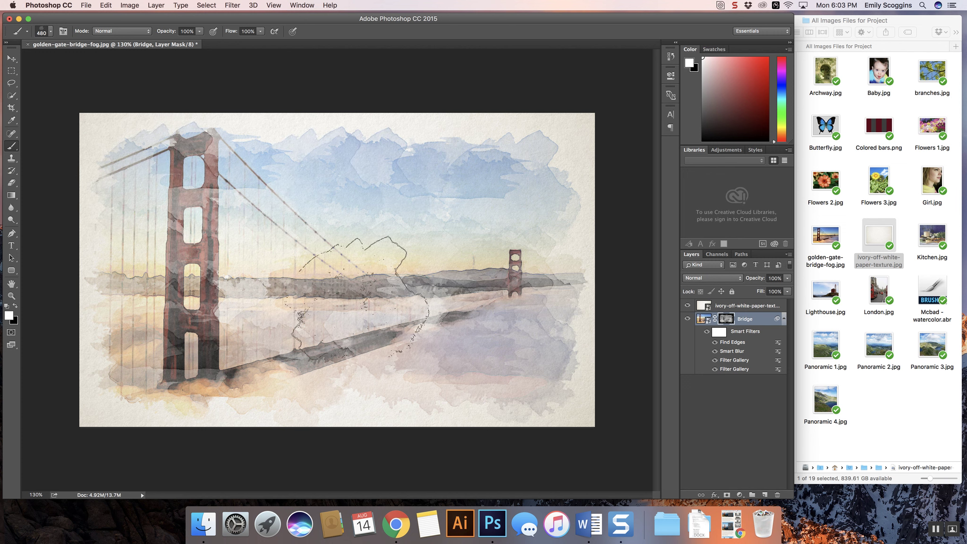
mouse_move(226, 302)
mouse_down()
mouse_move(479, 297)
mouse_move(345, 307)
mouse_move(217, 296)
mouse_move(436, 301)
mouse_move(272, 284)
mouse_move(451, 280)
mouse_move(404, 256)
mouse_move(356, 282)
mouse_move(431, 277)
mouse_move(394, 255)
mouse_move(358, 264)
mouse_move(206, 223)
mouse_move(129, 228)
mouse_move(117, 258)
mouse_move(250, 304)
mouse_move(385, 326)
mouse_move(464, 323)
mouse_move(424, 299)
mouse_move(423, 336)
mouse_move(309, 356)
mouse_move(209, 253)
mouse_move(231, 266)
mouse_move(200, 256)
mouse_move(402, 311)
mouse_up()
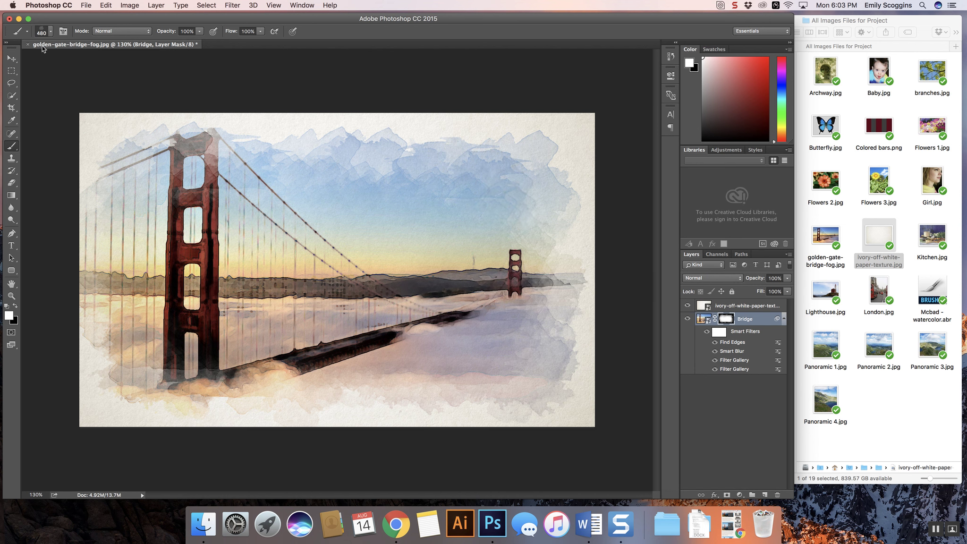
click(50, 32)
- With the 582 px watercolour brush, add washes at the lower-right fog, top-left edge and lower edge
click(150, 174)
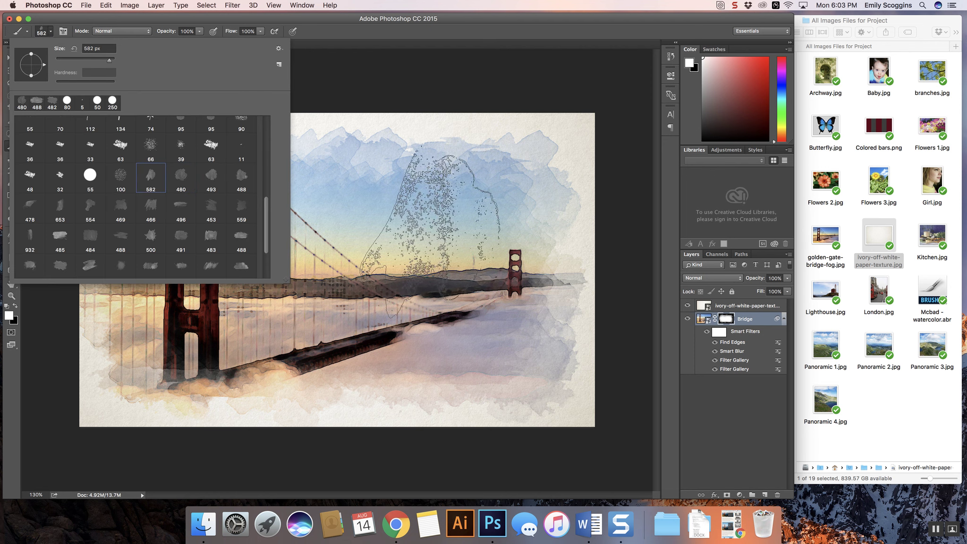
key(Return)
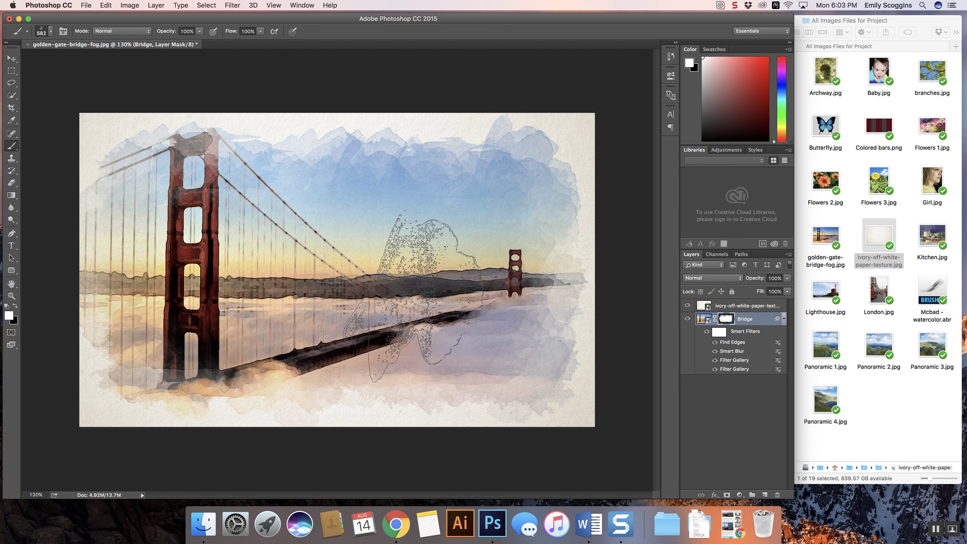
drag(625, 323, 572, 356)
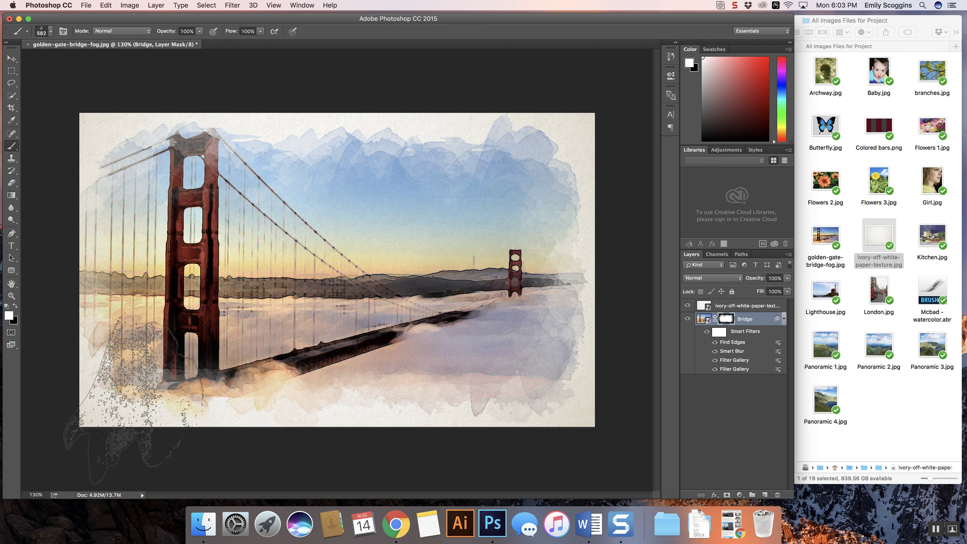
drag(123, 204, 128, 196)
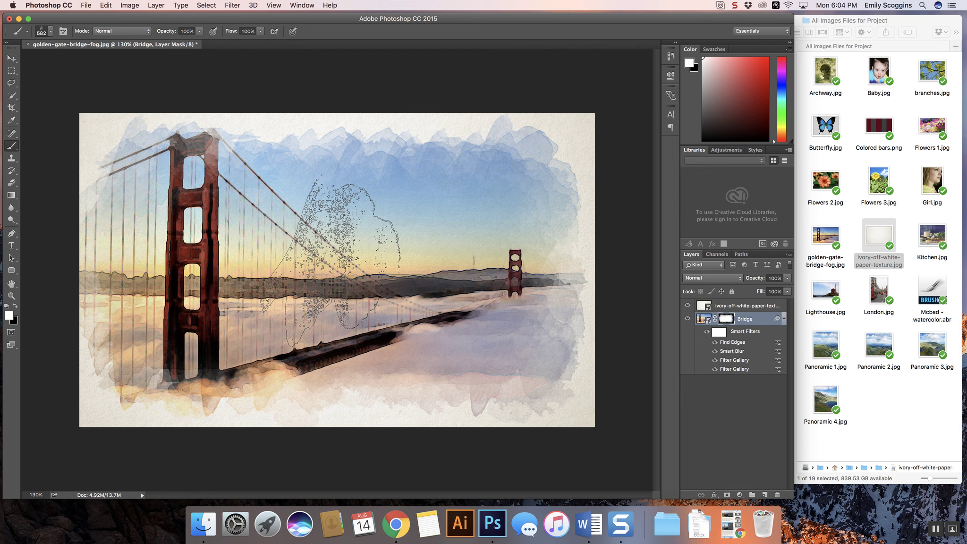
mouse_move(262, 413)
mouse_down()
mouse_move(242, 424)
mouse_move(352, 315)
mouse_move(401, 242)
mouse_move(395, 285)
mouse_up()
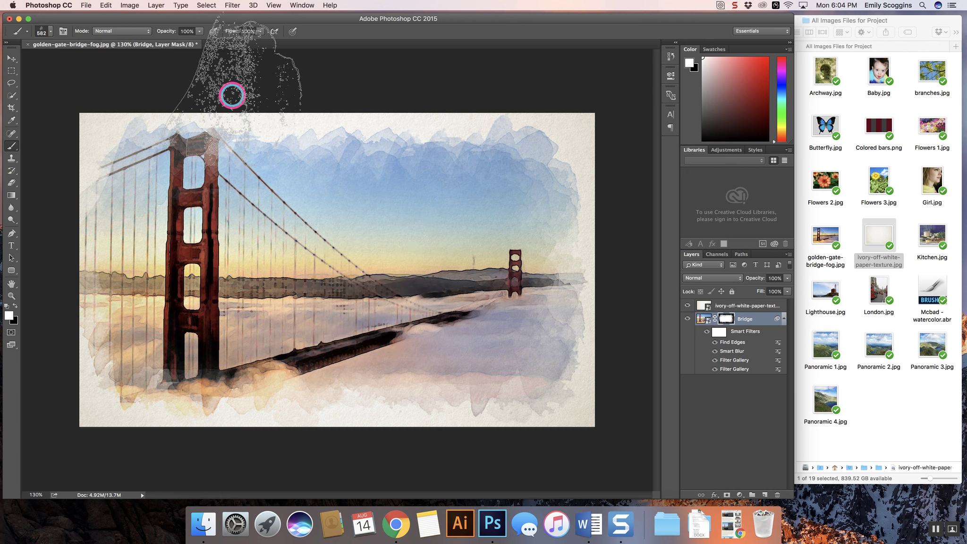
click(11, 59)
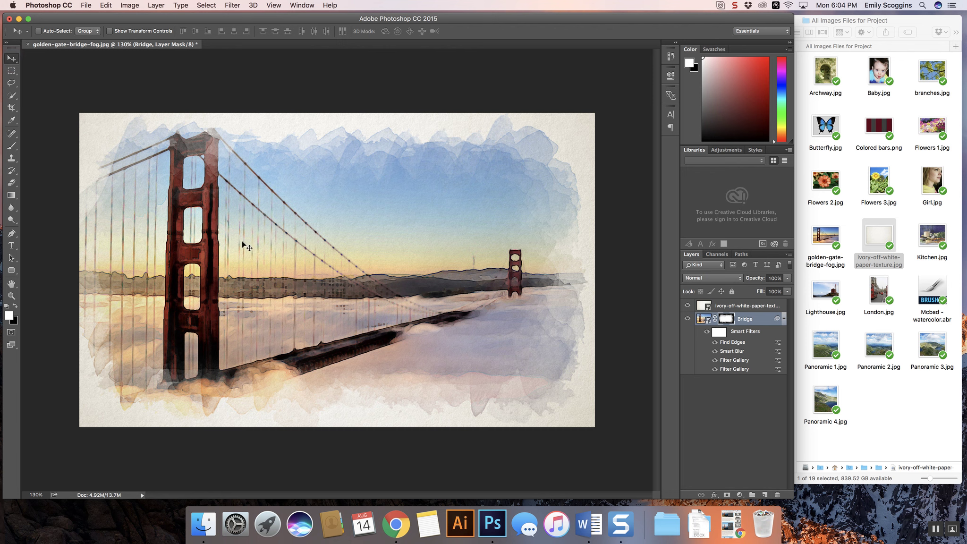